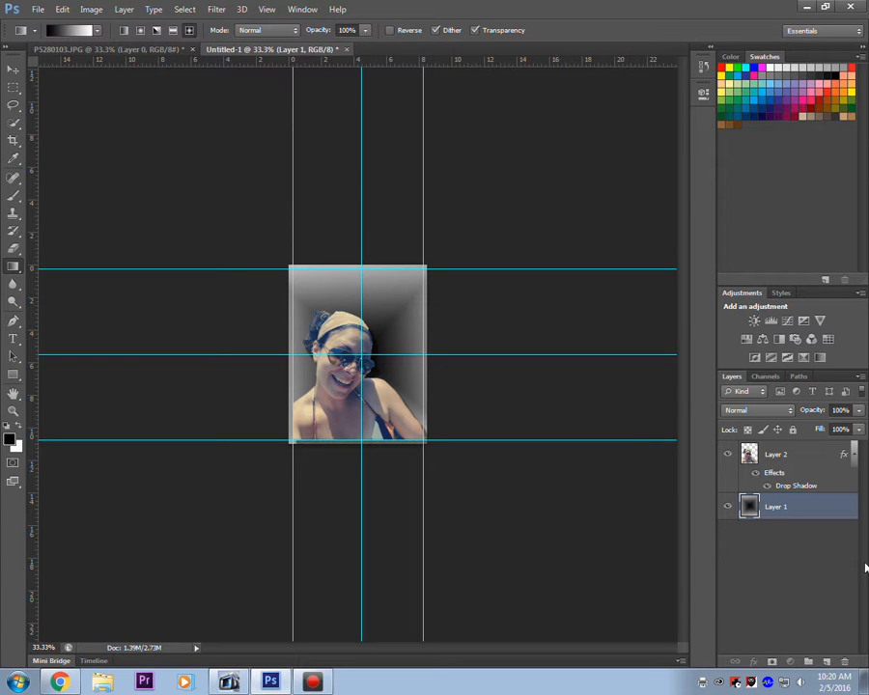
Step: Delete the gradient background layer, Layer 1, leaving only the portrait cutout
drag(788, 509, 847, 663)
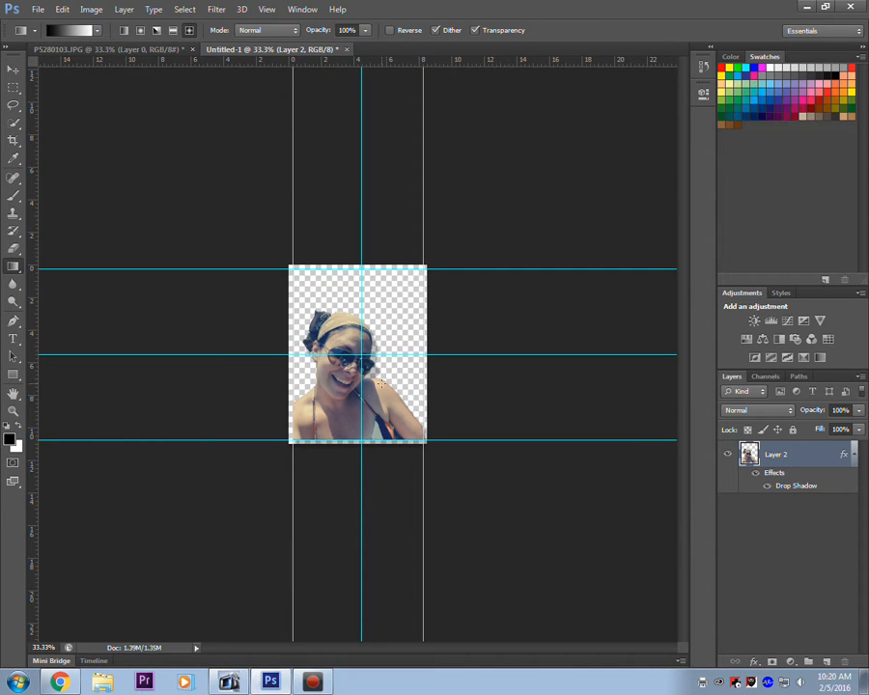
Step: Switch to Chrome and run a Google image search for "water"
click(59, 682)
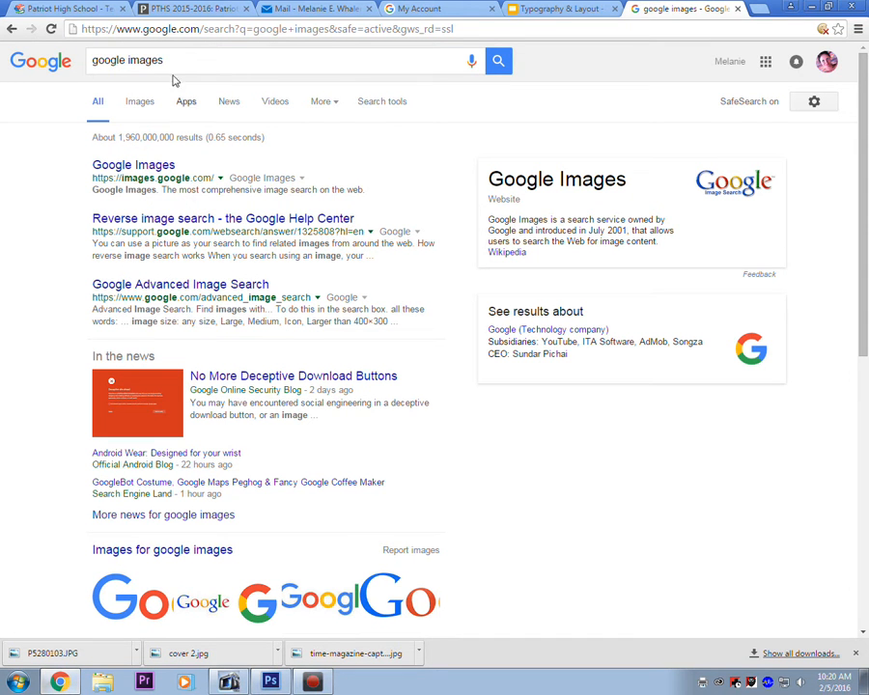
triple_click(126, 60)
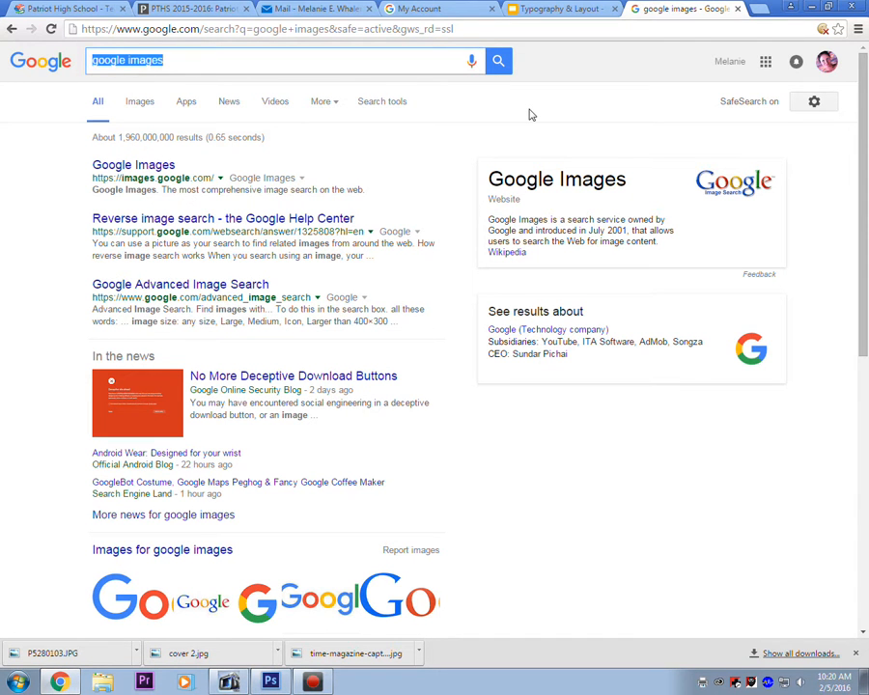
text(water)
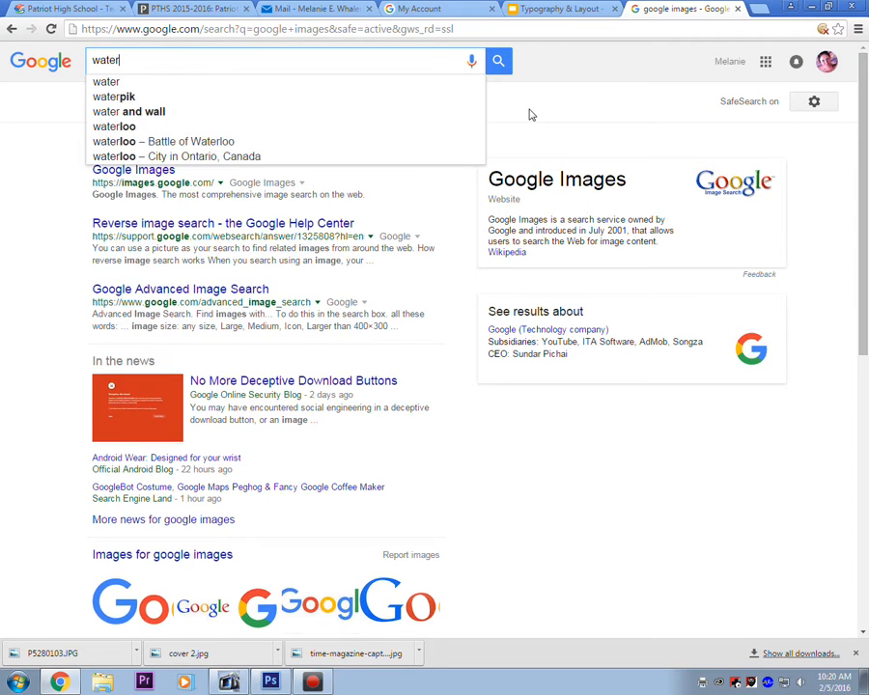
key(Return)
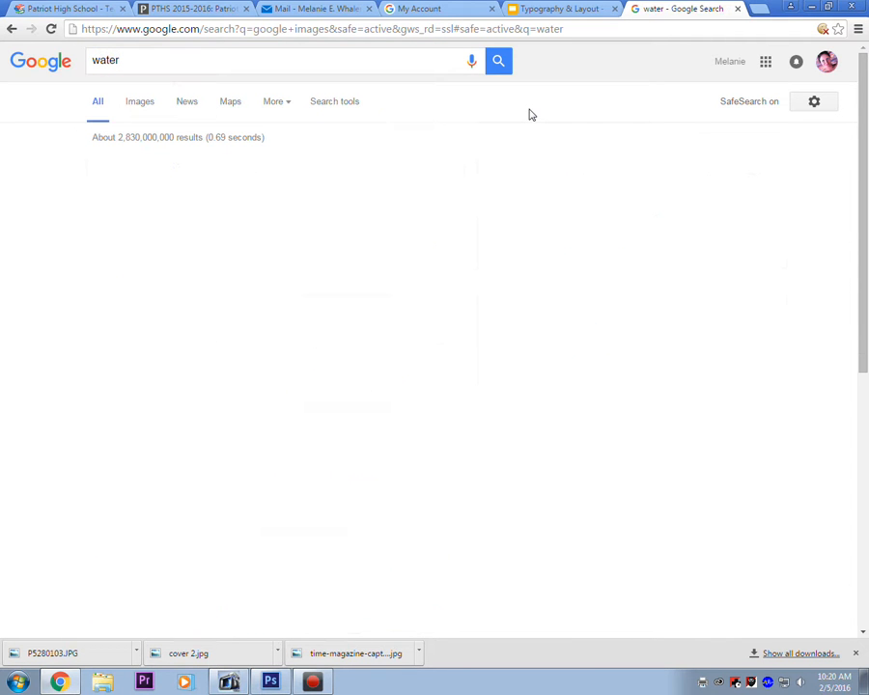
click(140, 101)
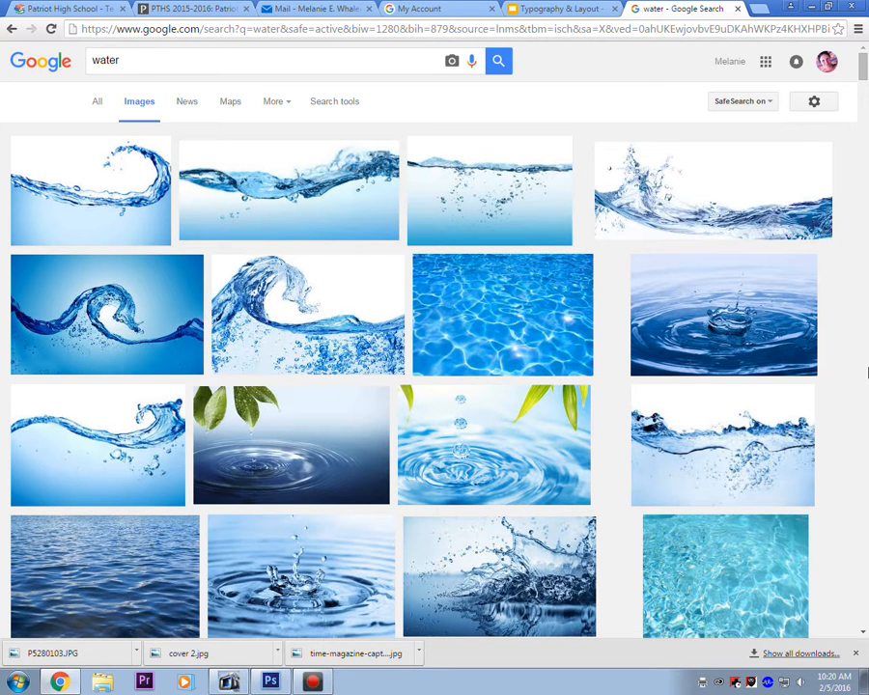
Step: Look through the water image results for a suitable background picture
scroll(868, 373, down, 4)
scroll(868, 373, down, 3)
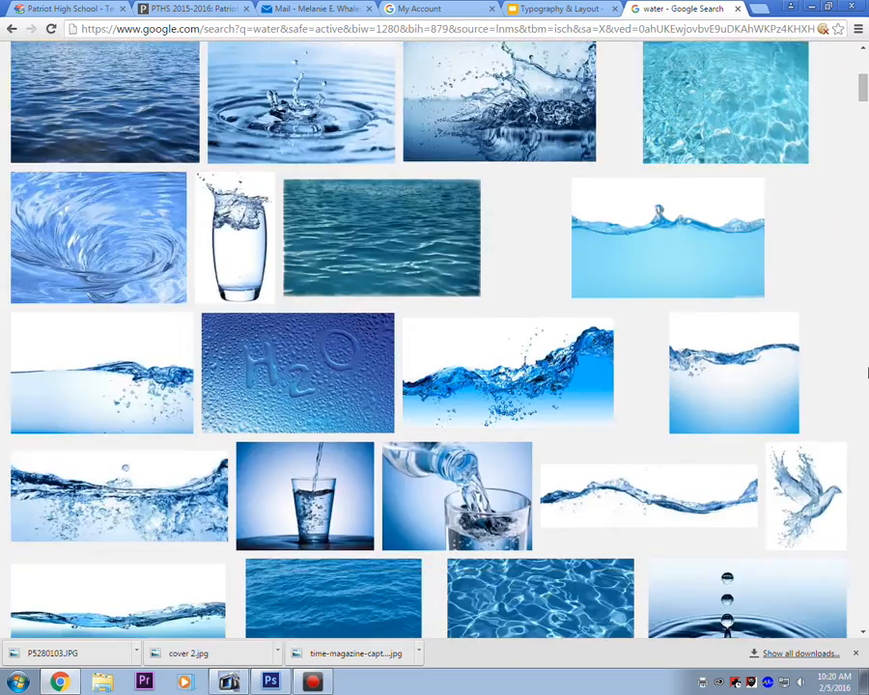
scroll(867, 373, down, 5)
scroll(867, 373, down, 5)
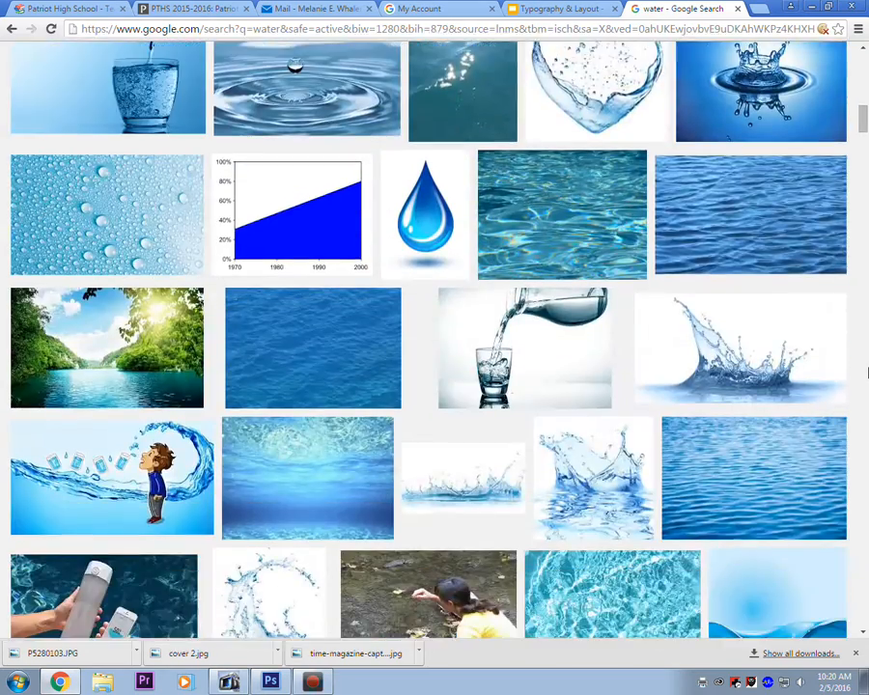
scroll(868, 373, down, 1)
scroll(867, 373, down, 6)
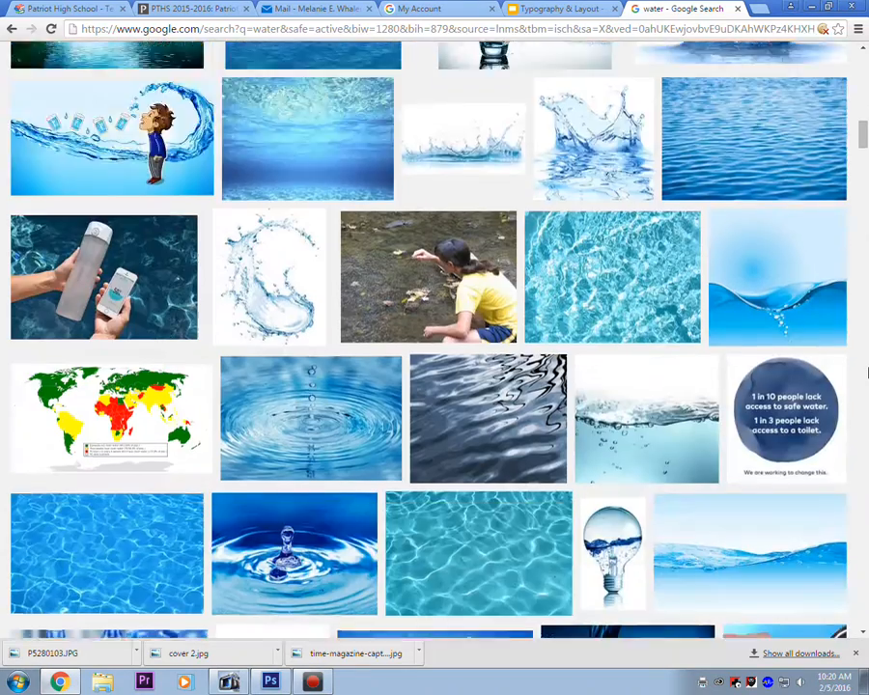
scroll(867, 372, down, 4)
scroll(867, 373, up, 20)
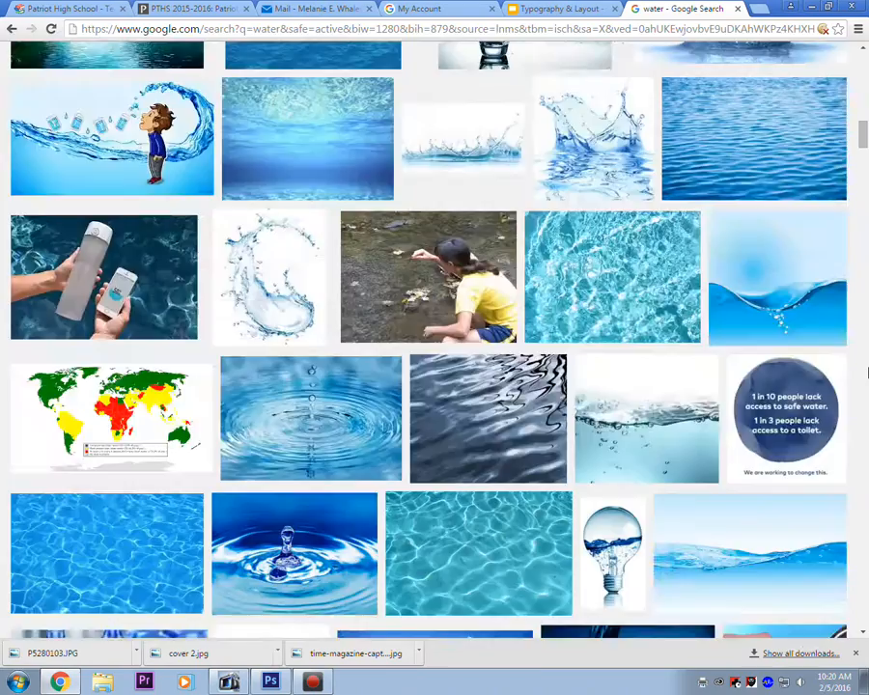
scroll(867, 373, up, 6)
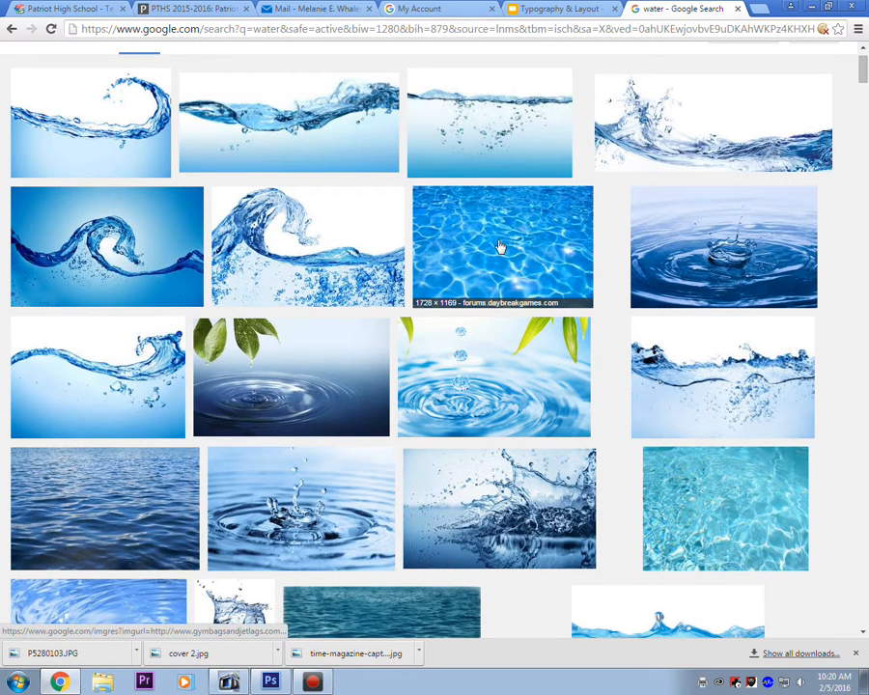
Step: Save the 1728 × 1169 blue swimming pool water picture to the desktop as the JPEG 916264-water-background
click(500, 247)
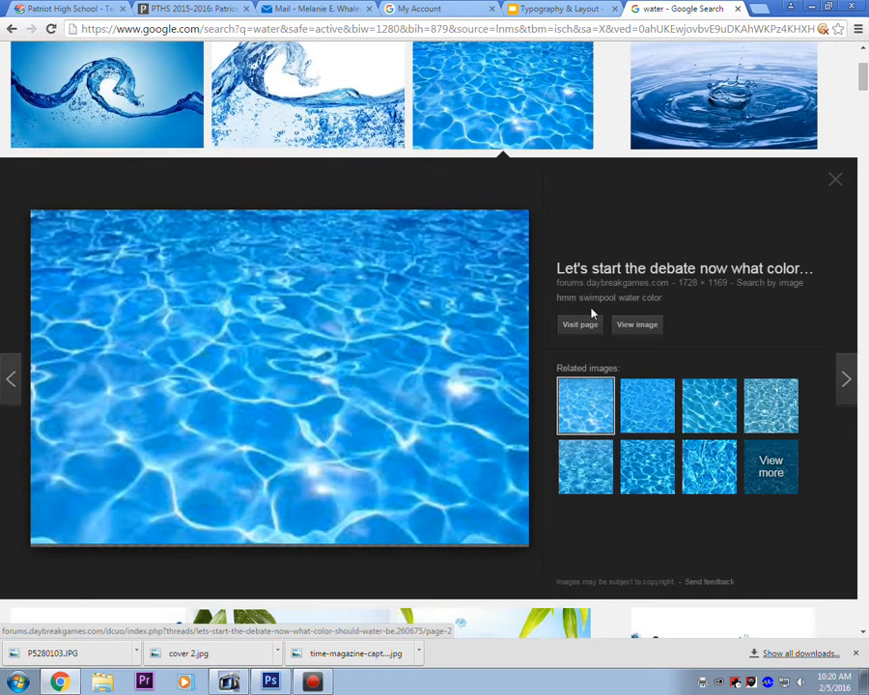
right_click(312, 317)
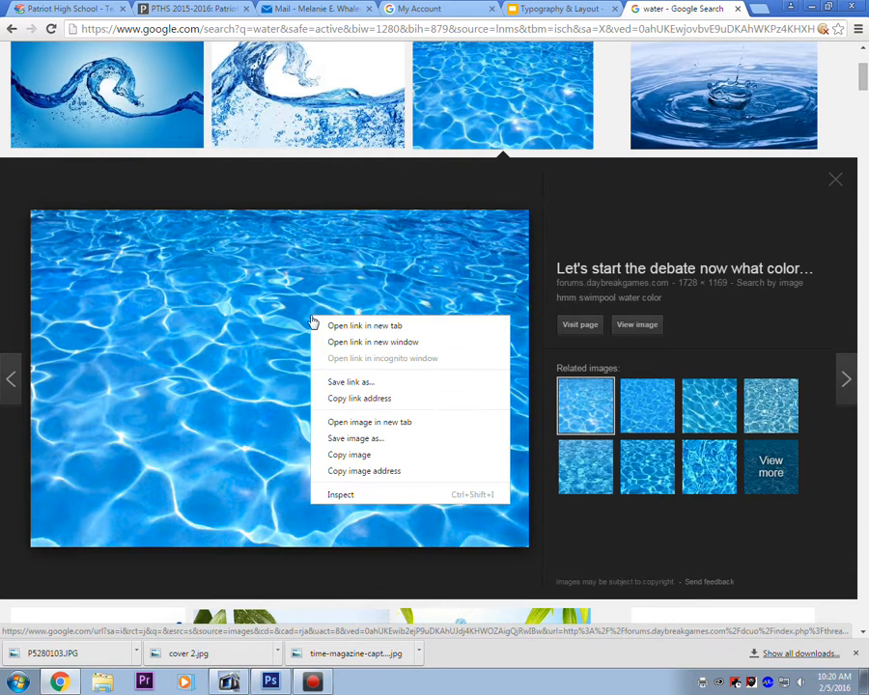
click(353, 438)
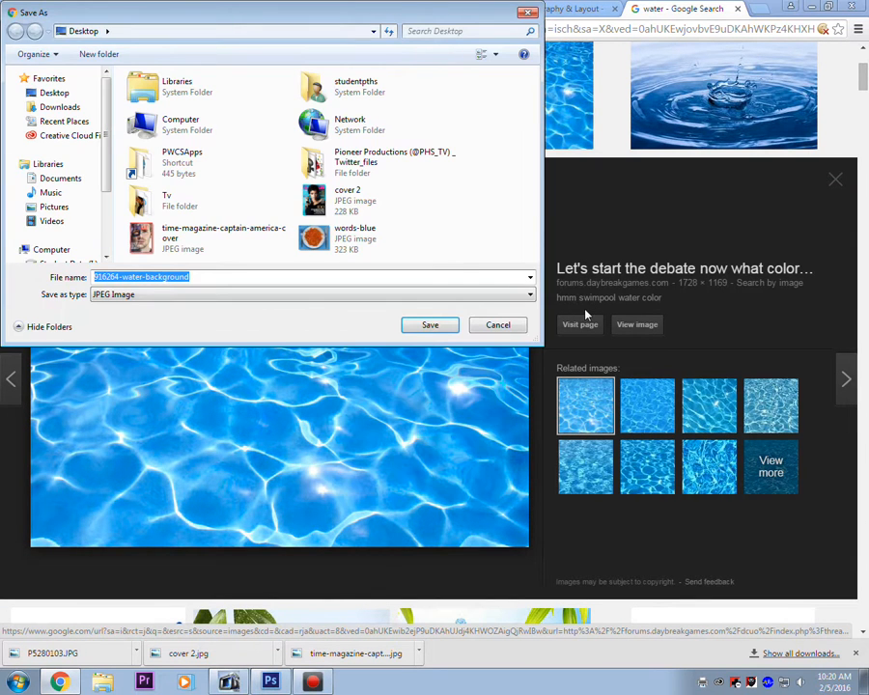
click(433, 324)
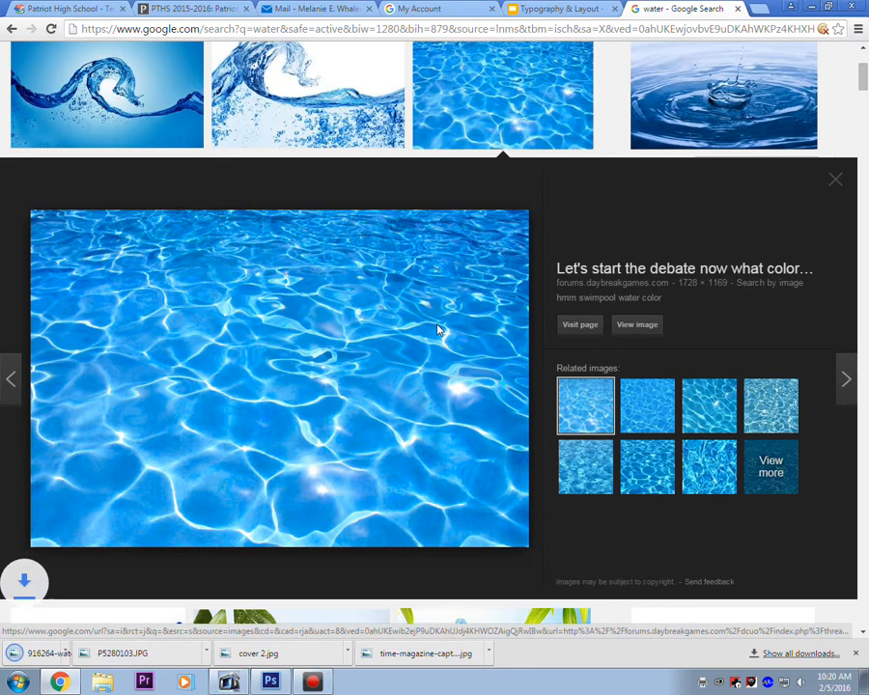
Step: Switch back to Photoshop and place the 916264-water-background image from the desktop into the portrait document
click(270, 682)
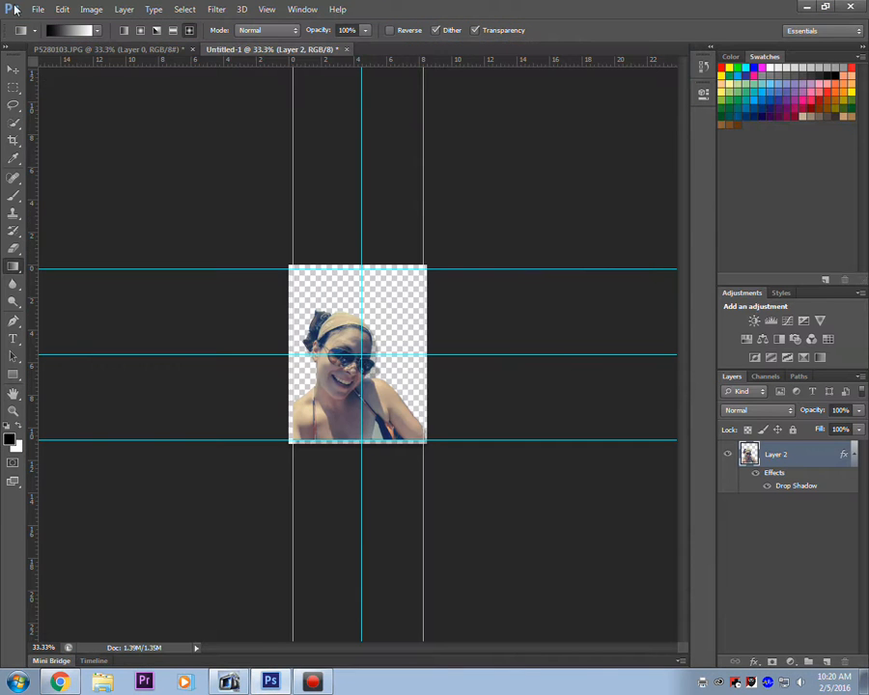
click(36, 9)
click(81, 232)
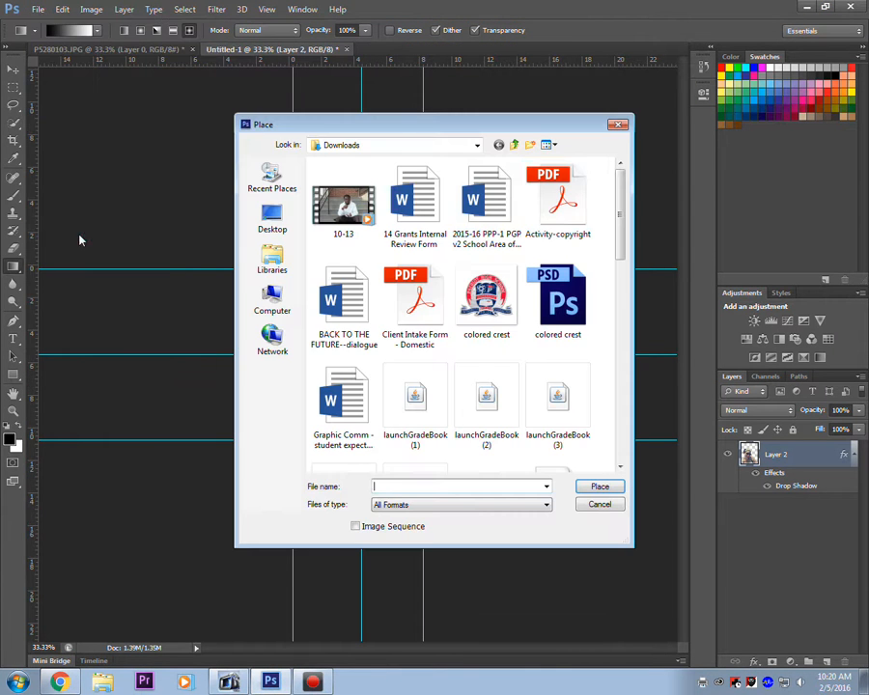
mouse_move(623, 193)
mouse_down()
mouse_move(627, 403)
mouse_move(637, 407)
mouse_move(641, 214)
mouse_move(634, 196)
mouse_up()
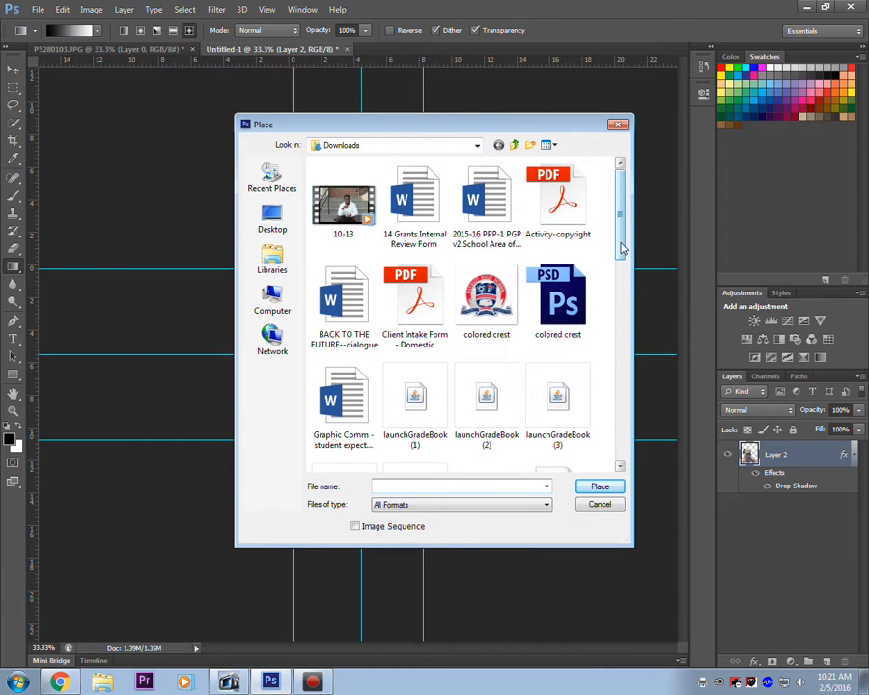
click(255, 220)
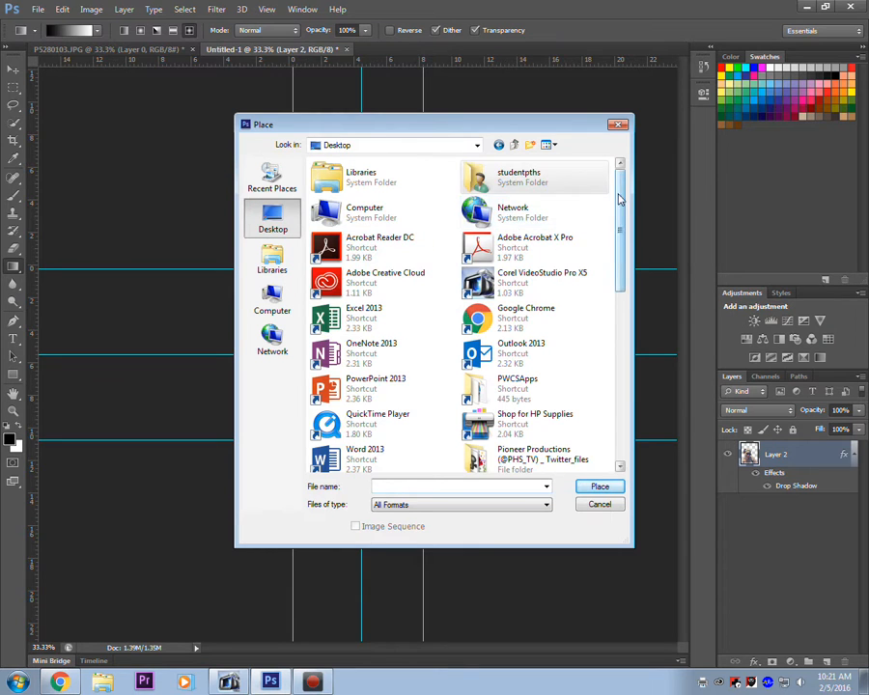
scroll(622, 200, down, 4)
click(427, 379)
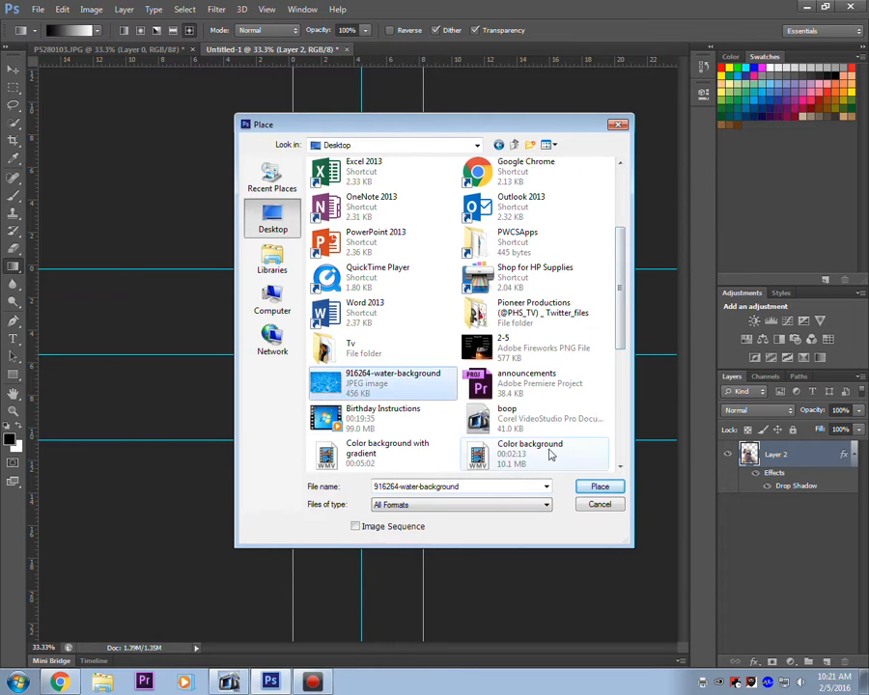
click(600, 490)
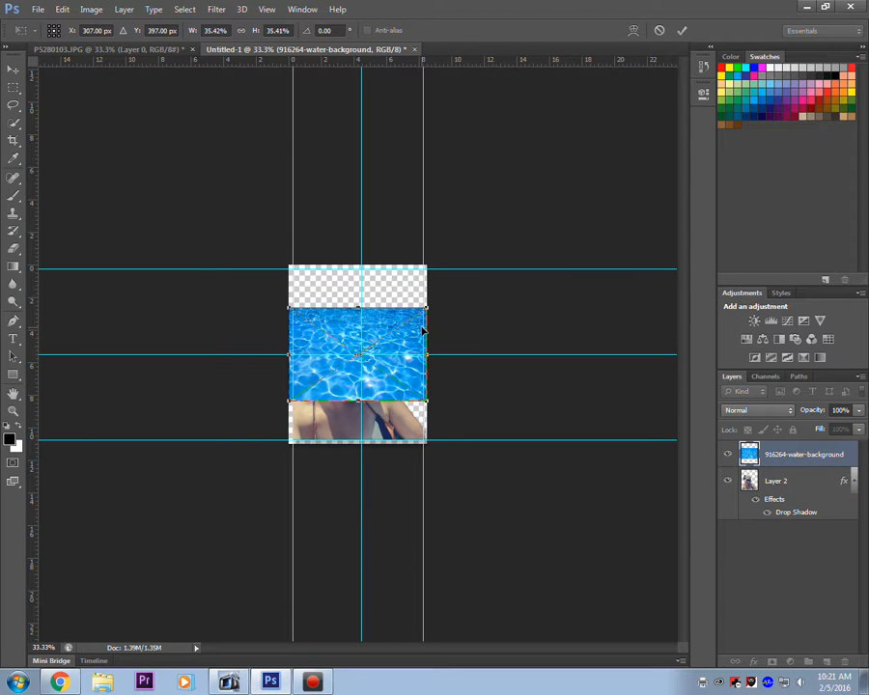
Step: Stretch the water image to about 47.6% width and 108.6% height, align it to cover the whole canvas, and move its layer below Layer 2
drag(381, 335, 381, 290)
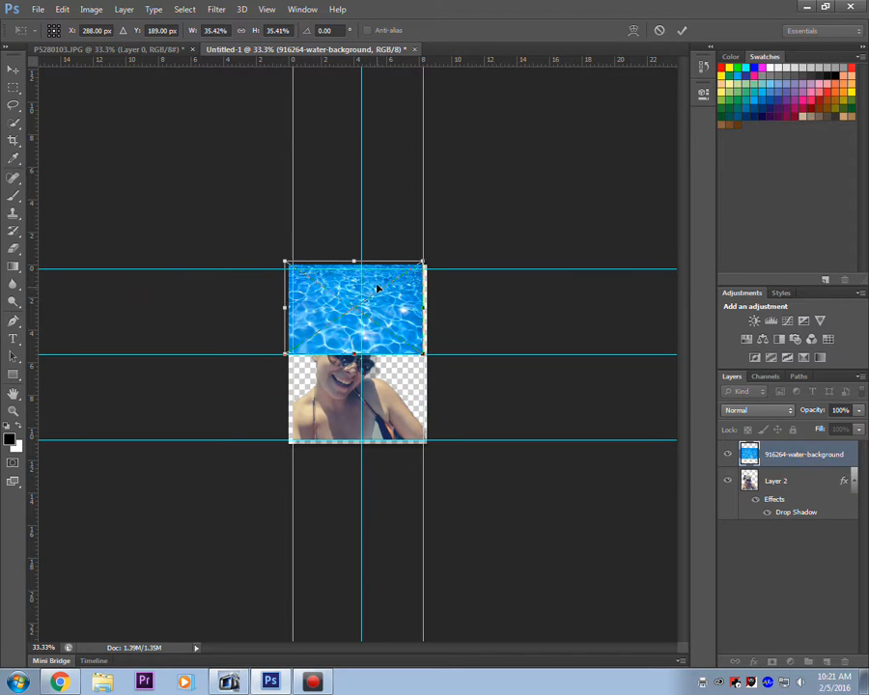
drag(428, 357, 475, 546)
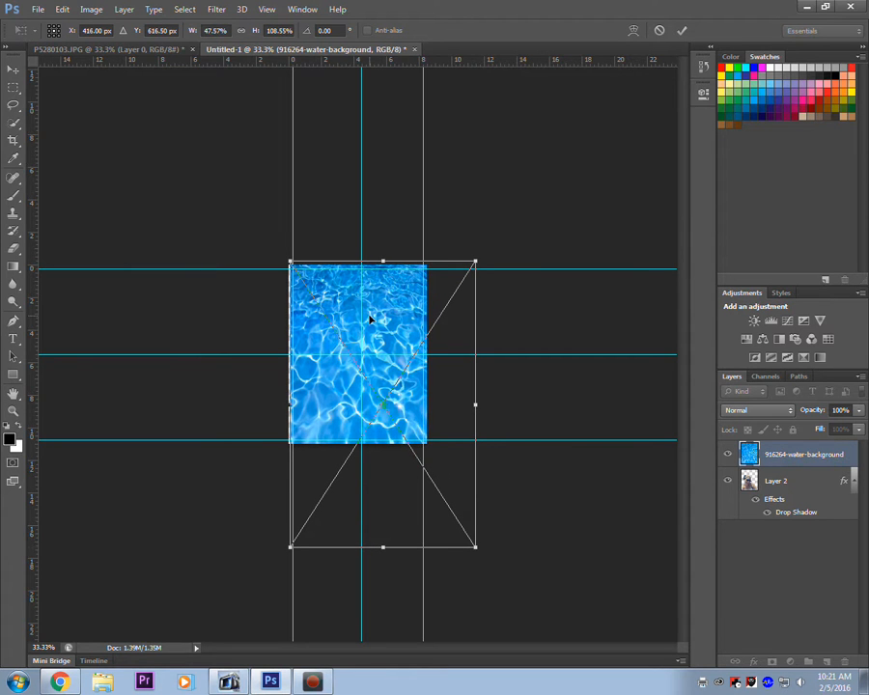
drag(370, 318, 366, 321)
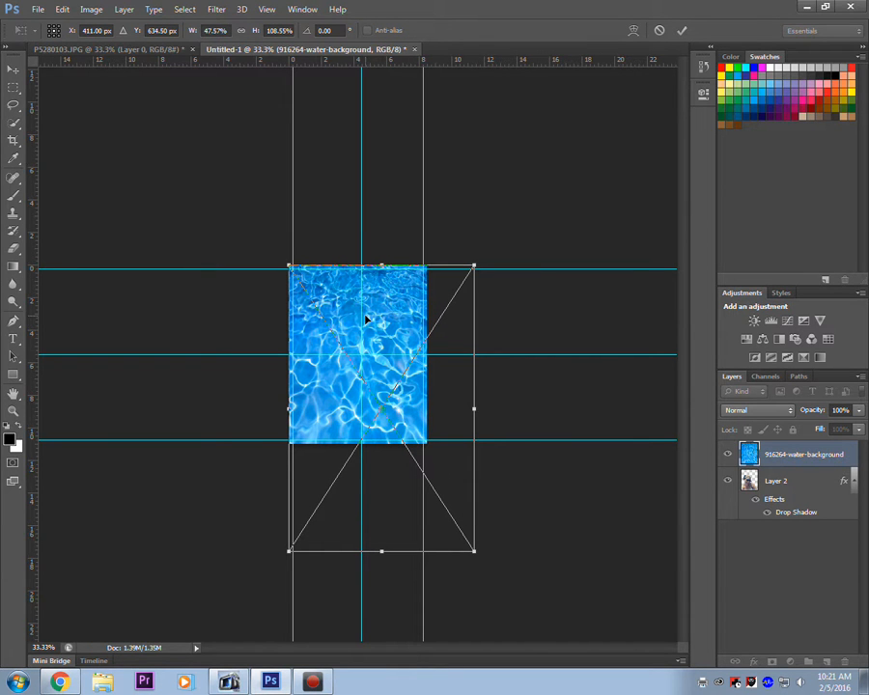
key(Return)
key(g)
drag(805, 451, 802, 519)
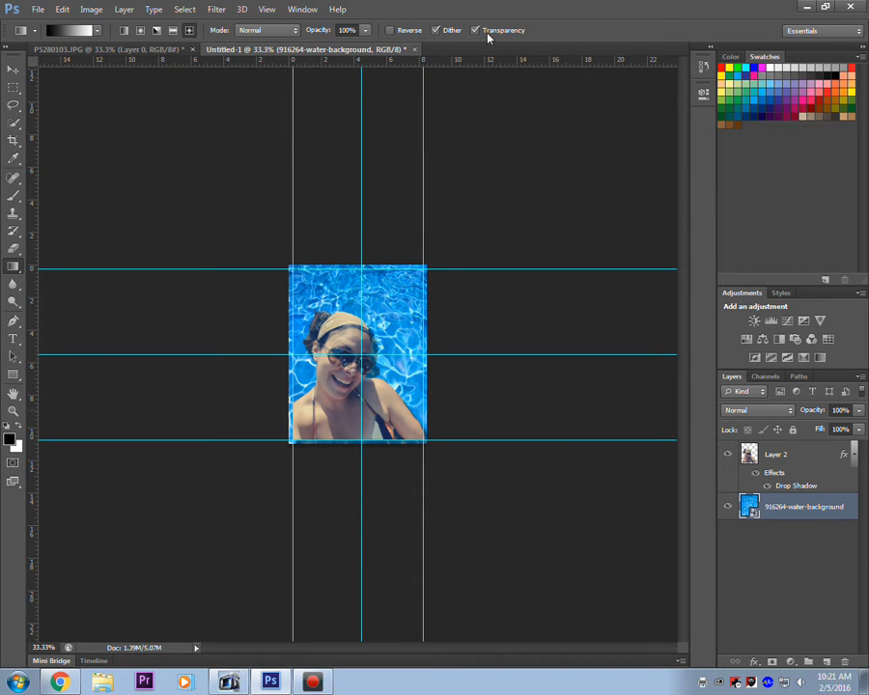
Step: Apply a Gaussian Blur with a 6.0 pixel radius to the water background layer
click(218, 11)
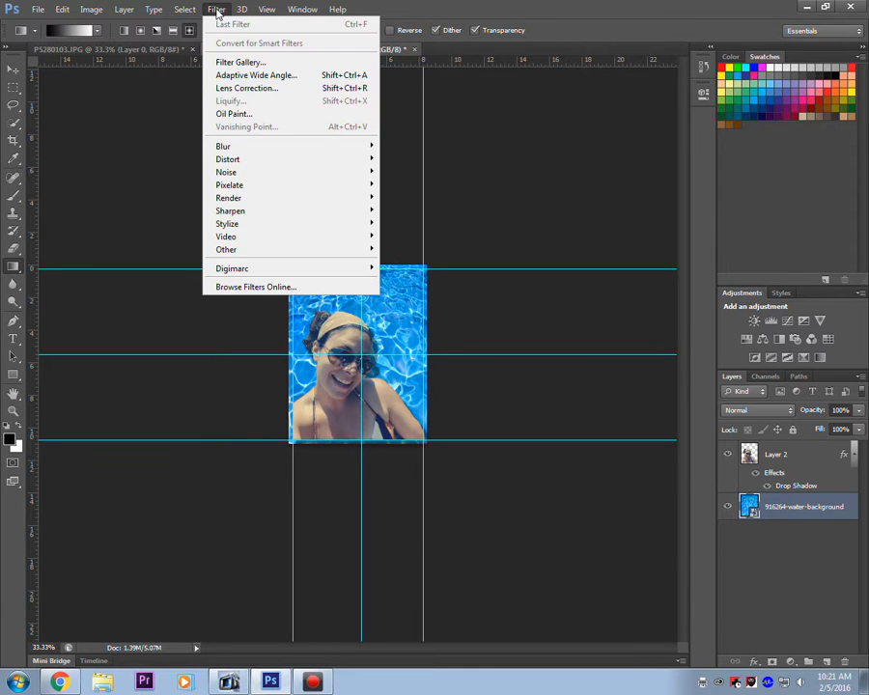
mouse_move(257, 148)
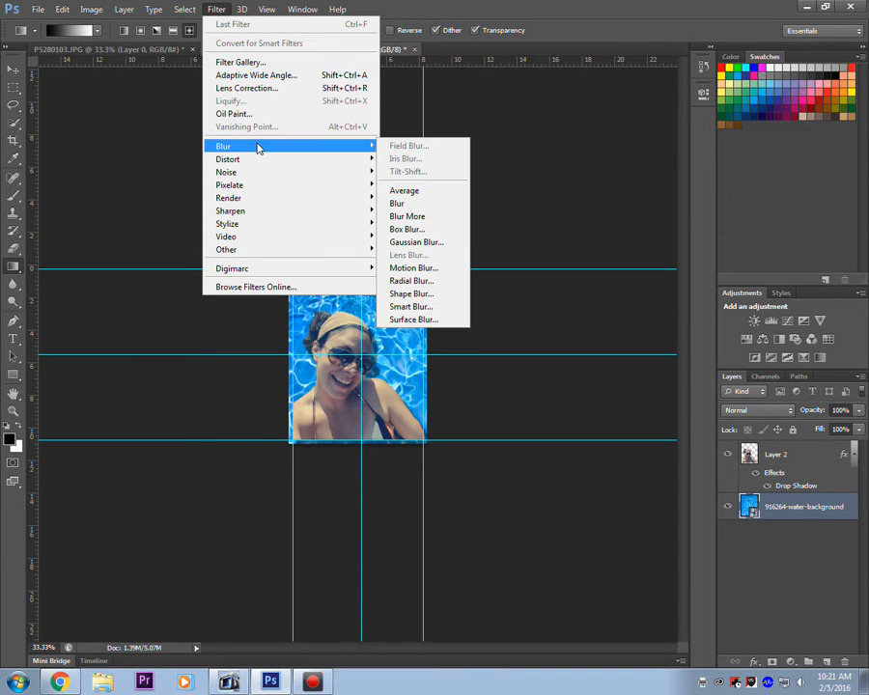
click(450, 249)
drag(462, 149, 595, 109)
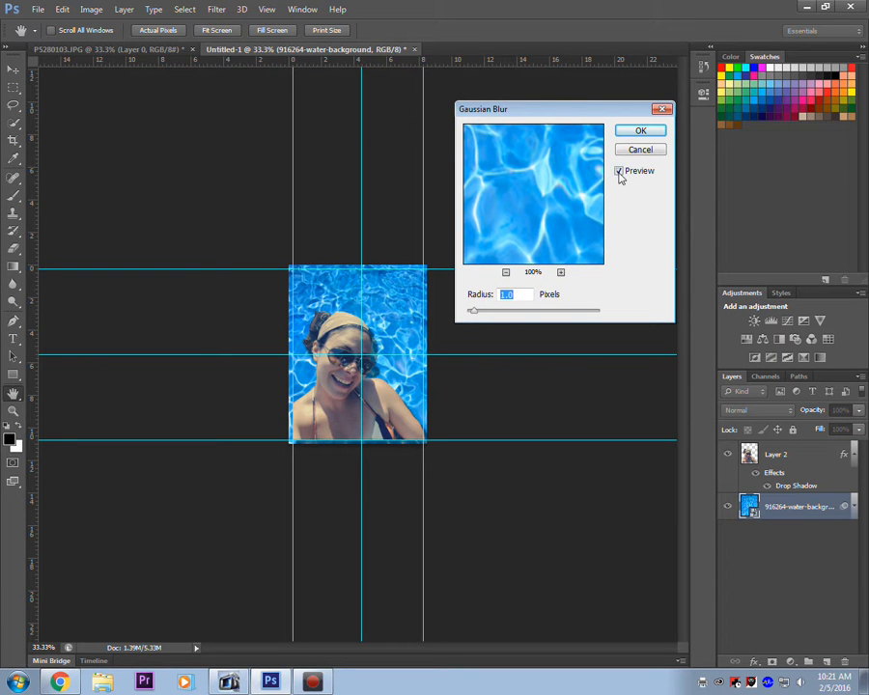
text(3.)
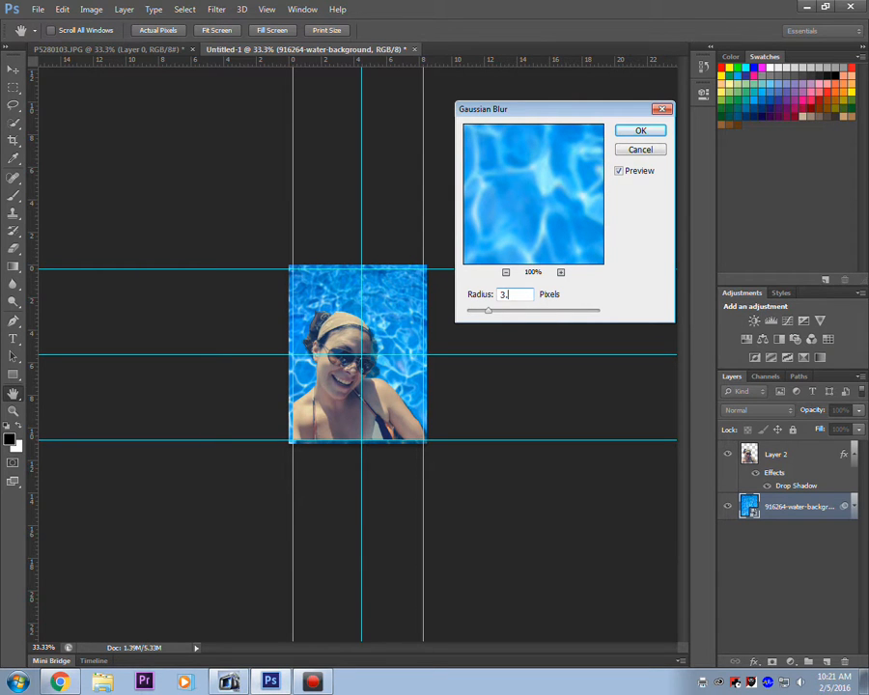
text(5.0)
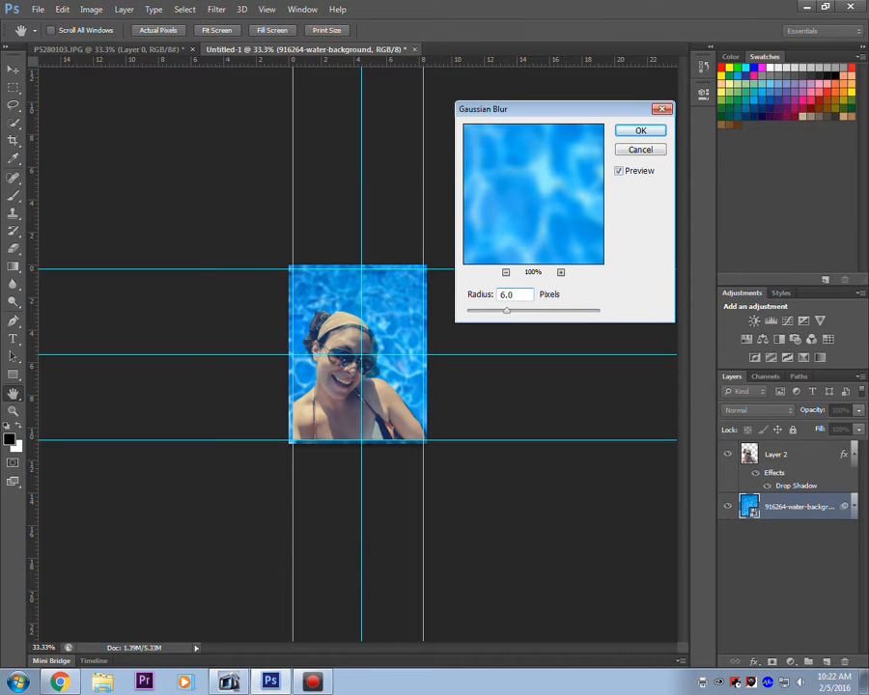
key(Return)
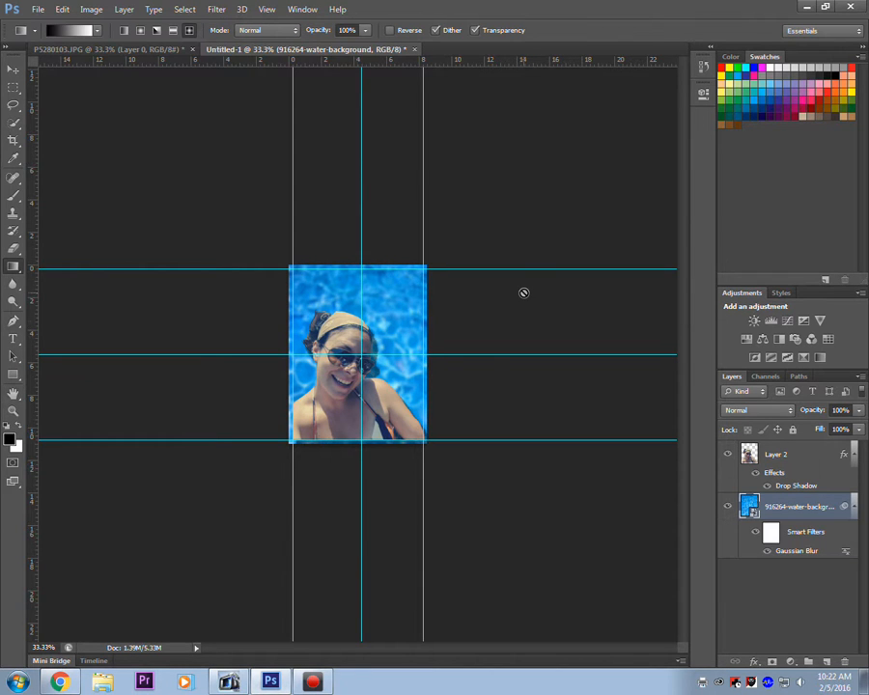
Step: Turn off the Drop Shadow effect in the layer style of the portrait, Layer 2
key(ctrl+1)
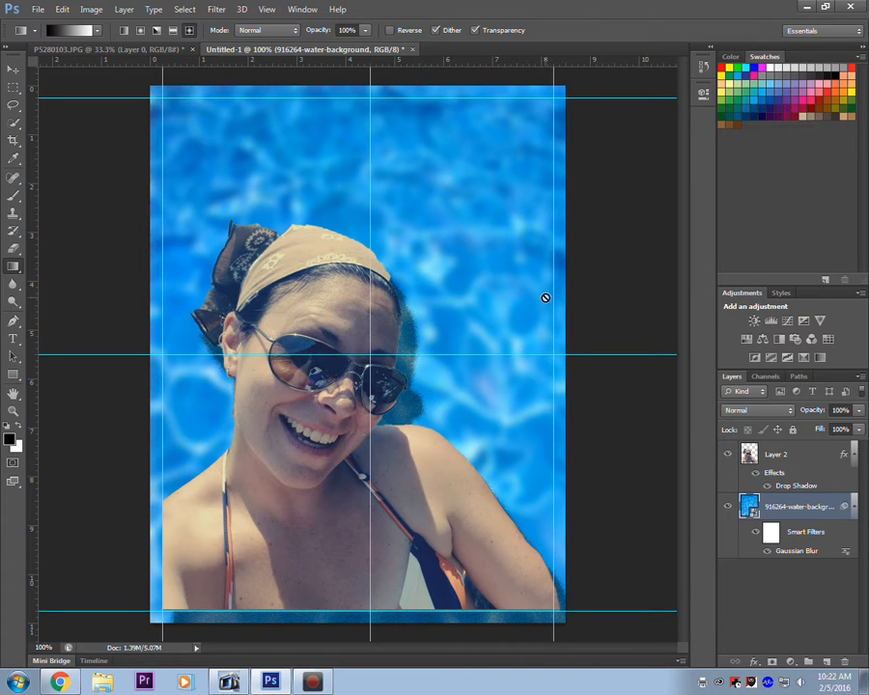
click(778, 473)
double_click(780, 485)
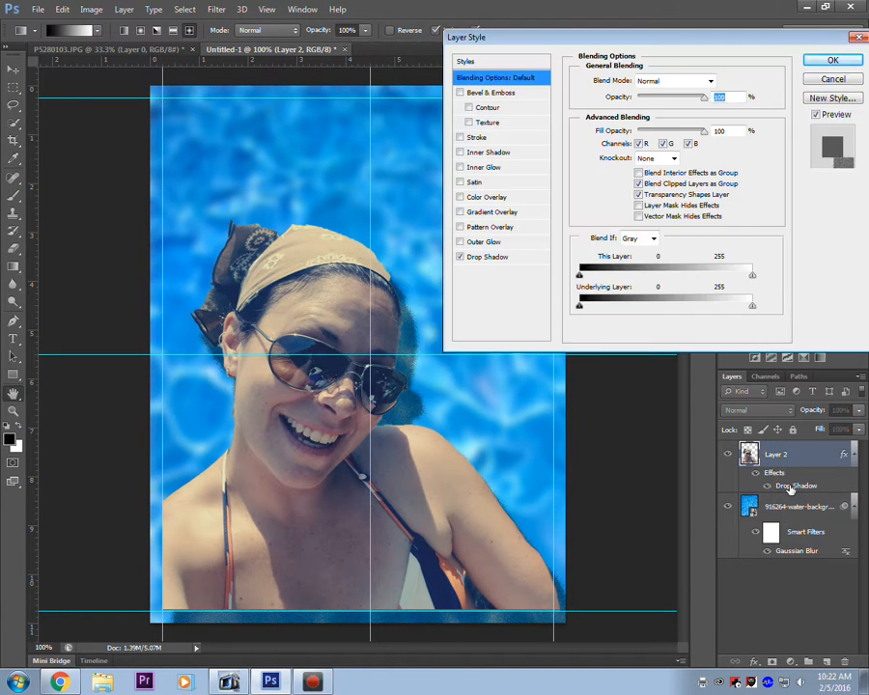
click(460, 257)
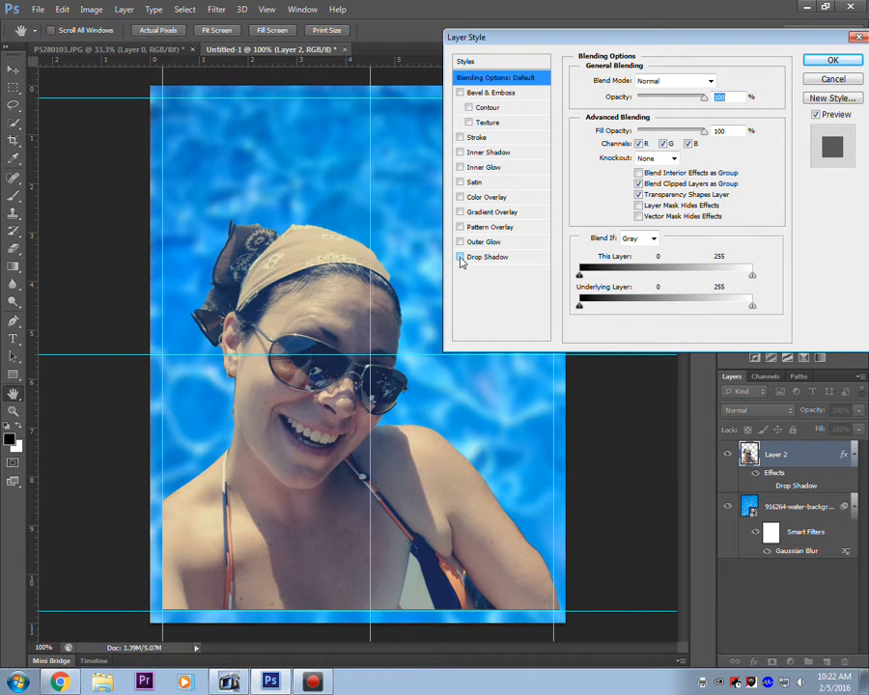
click(831, 60)
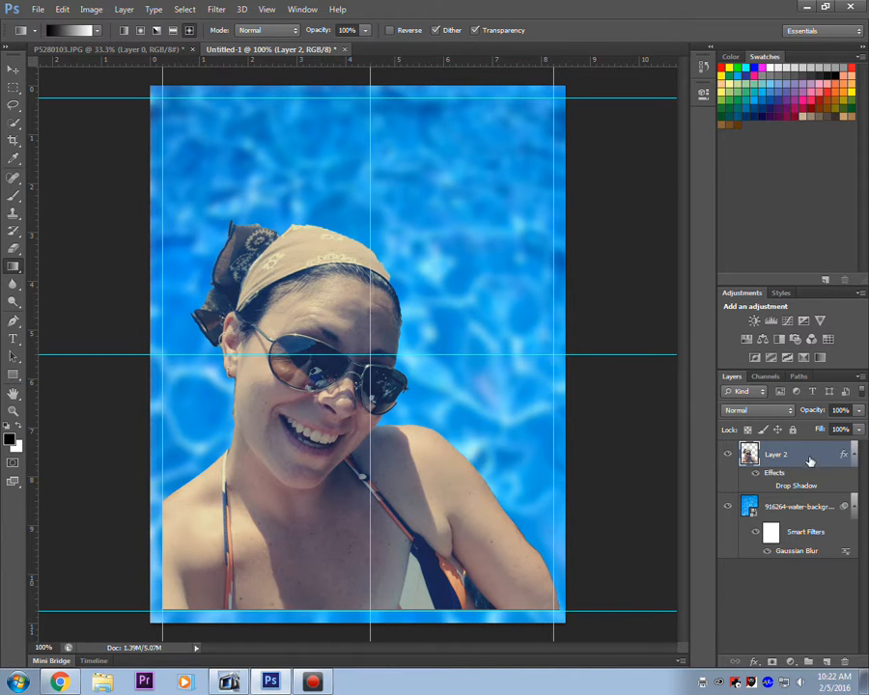
Step: Reduce the Gaussian Blur radius on the water background layer to 0.1 pixels, and clear the layer's smart filters
click(817, 508)
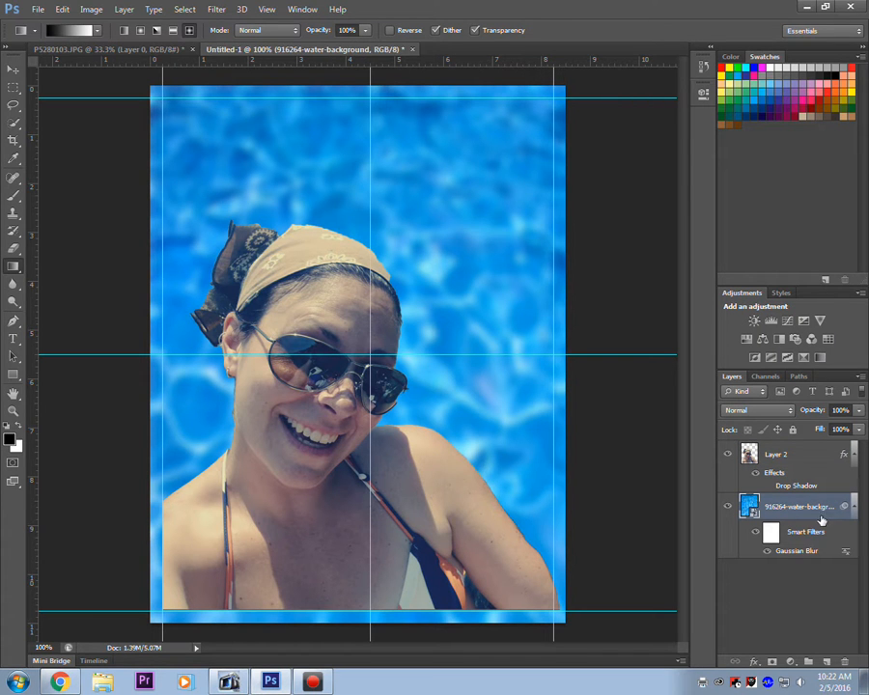
double_click(797, 555)
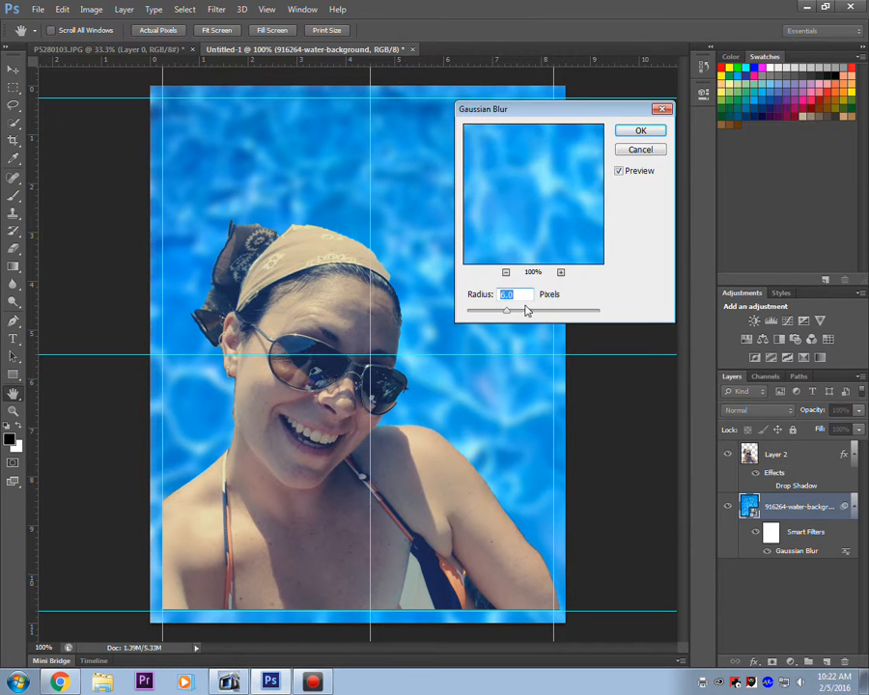
drag(505, 311, 450, 314)
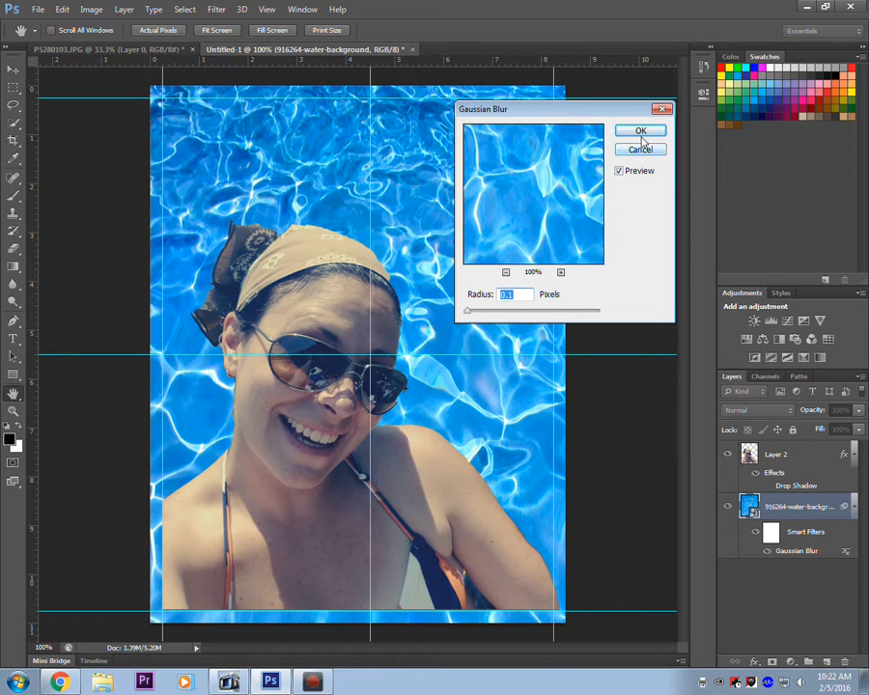
click(640, 150)
right_click(768, 532)
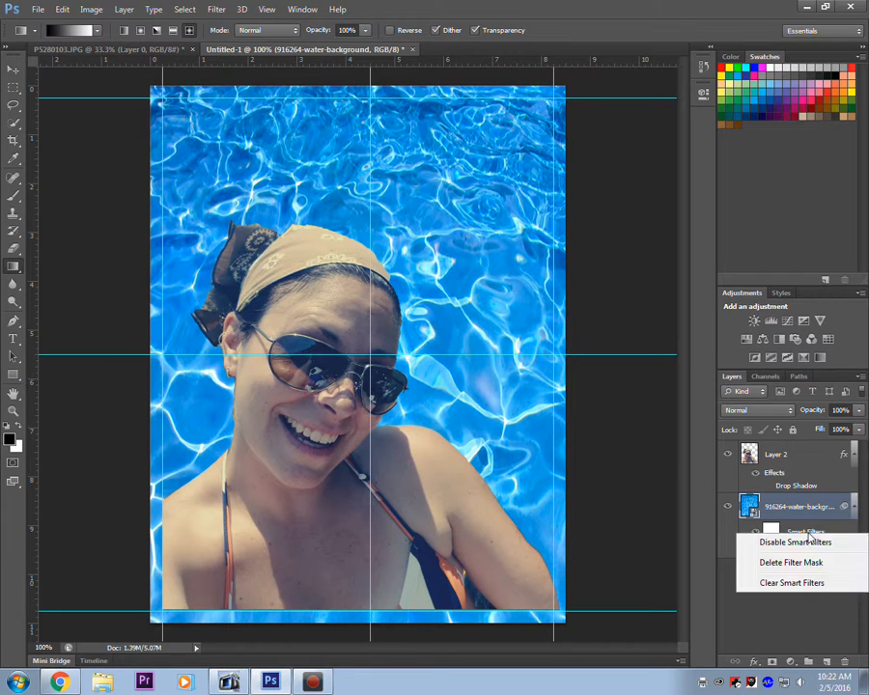
click(835, 584)
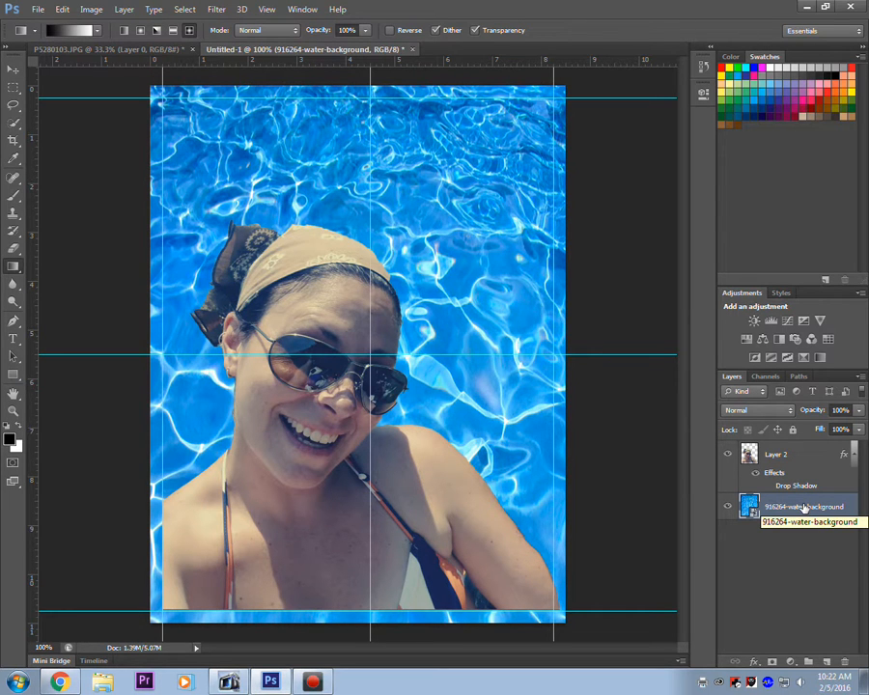
Step: Try the Colored Pencil, Film Grain and Poster Edges gallery filters on the water background, with Poster Edges at edge thickness 0 and edge intensity 1
click(216, 11)
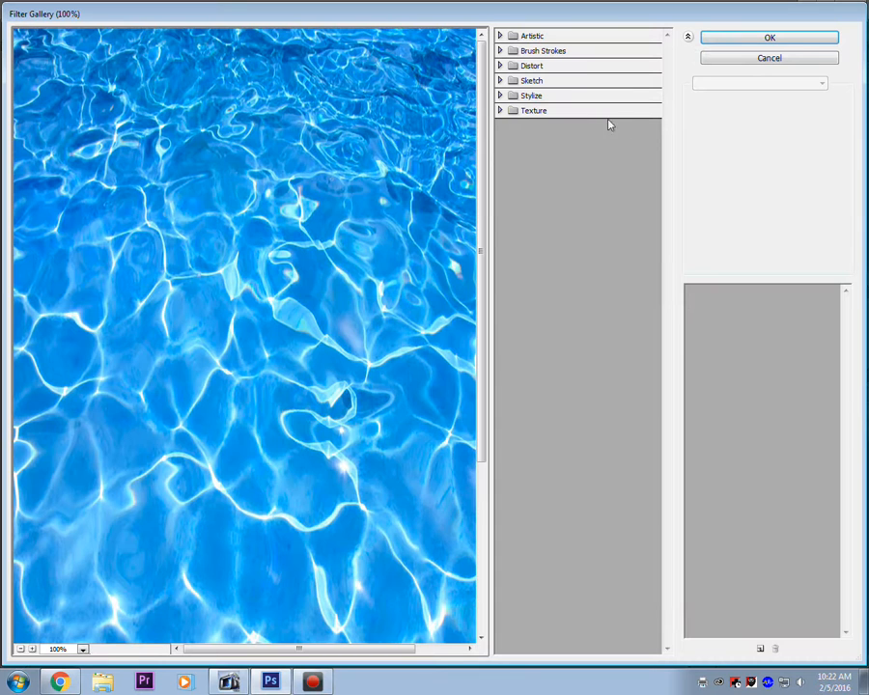
click(501, 36)
click(522, 60)
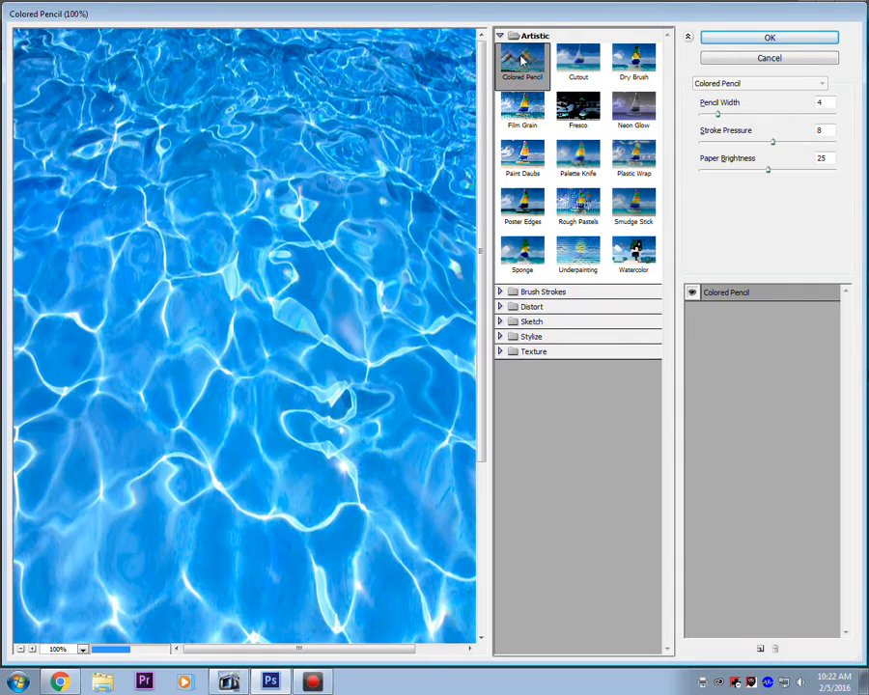
click(536, 114)
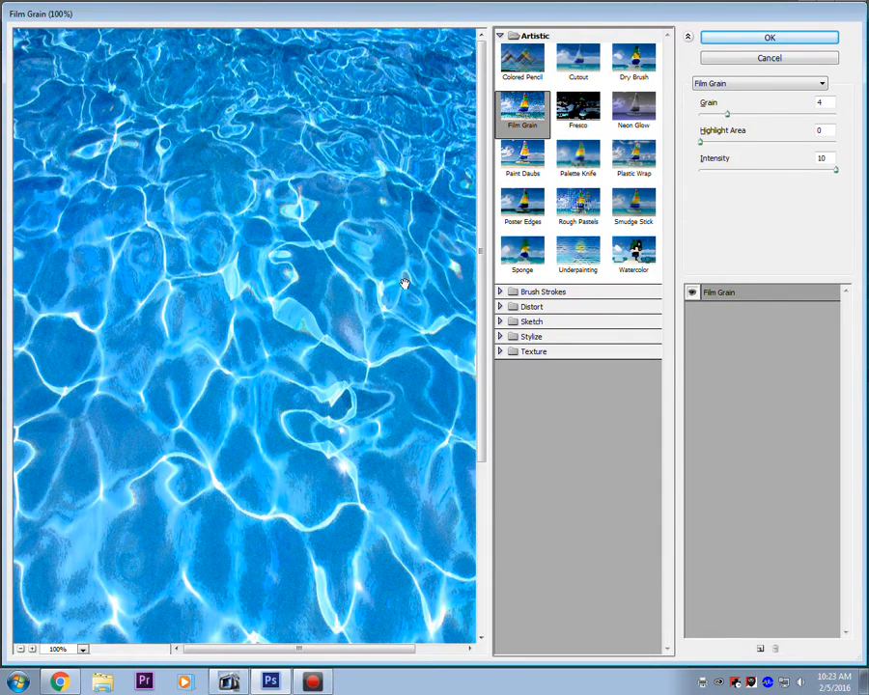
click(526, 206)
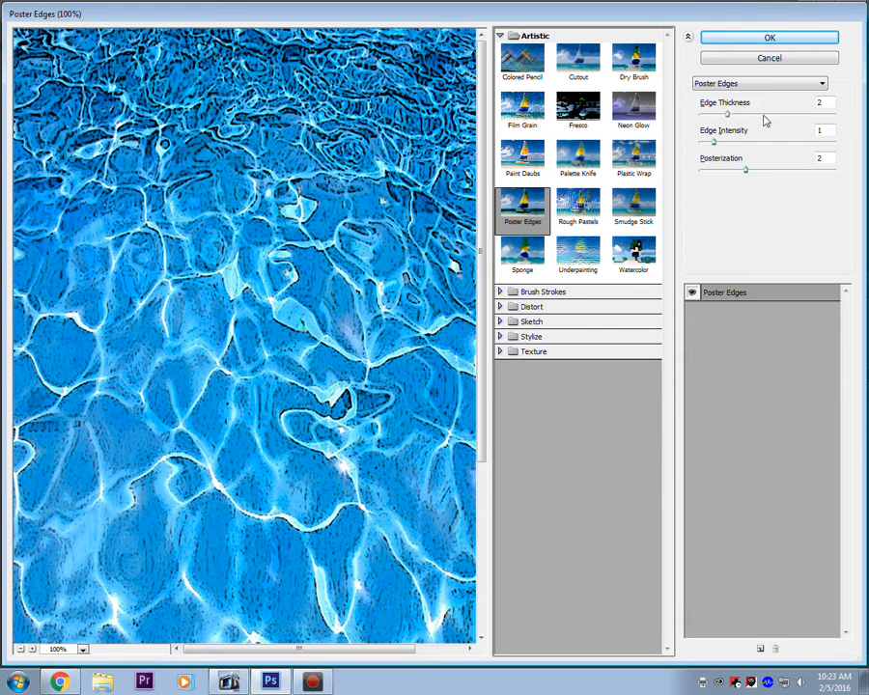
drag(714, 145, 710, 145)
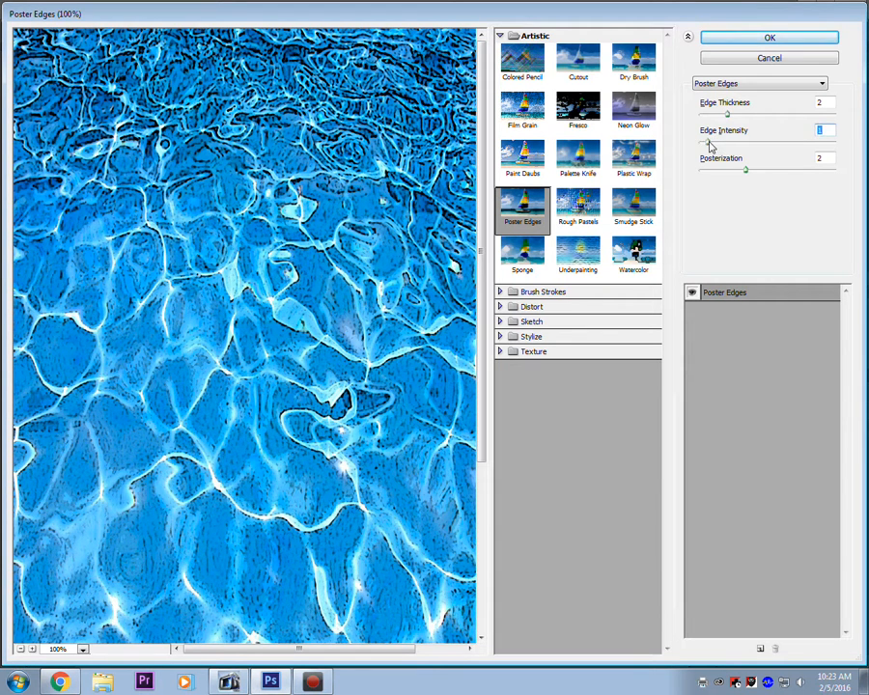
click(715, 115)
drag(716, 115, 703, 114)
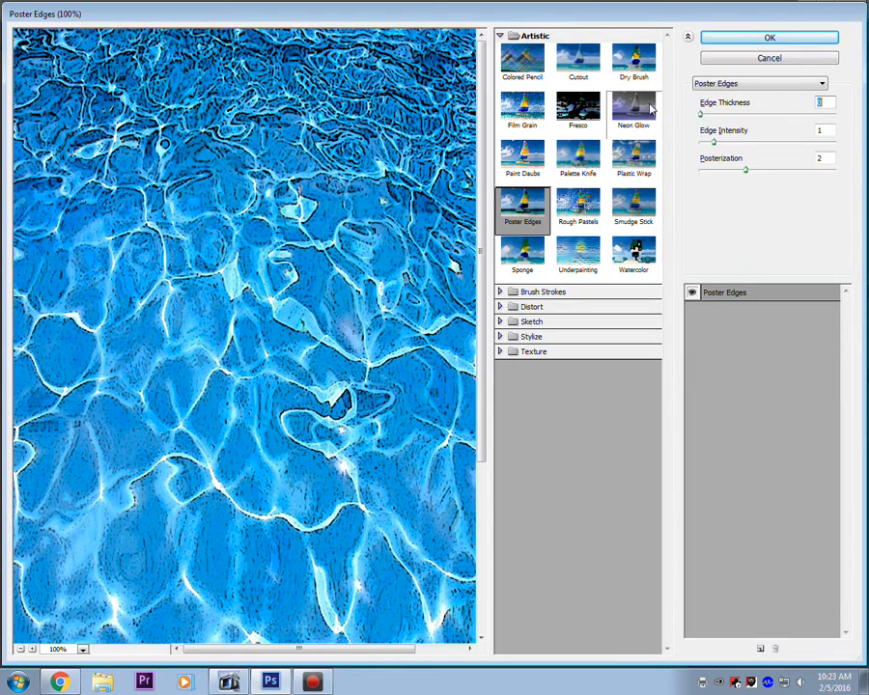
Step: Preview the Watercolor and Diffuse Glow filters on the water background and look through the Sketch and Texture filter categories
click(635, 257)
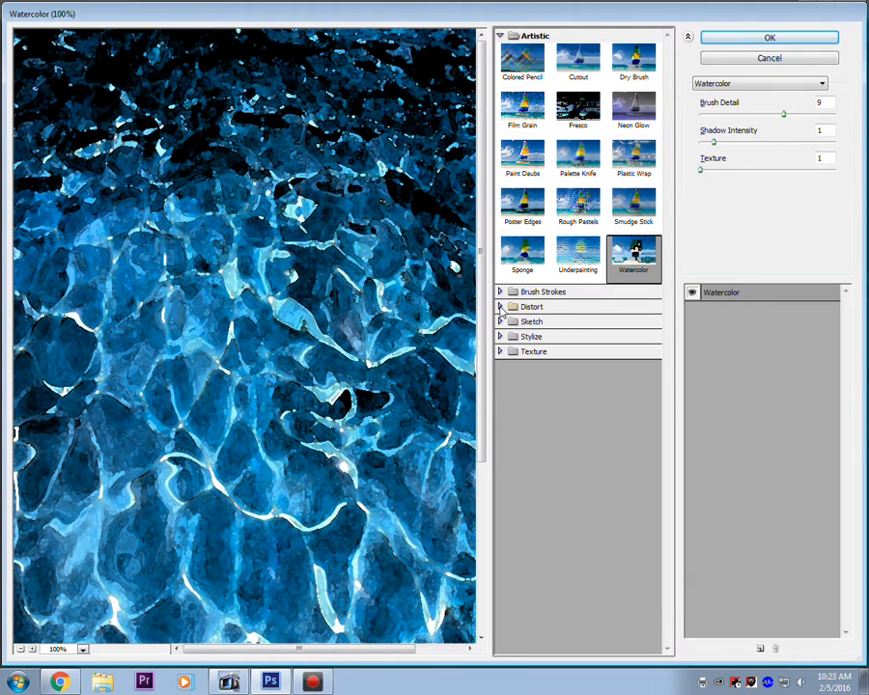
click(544, 308)
click(530, 336)
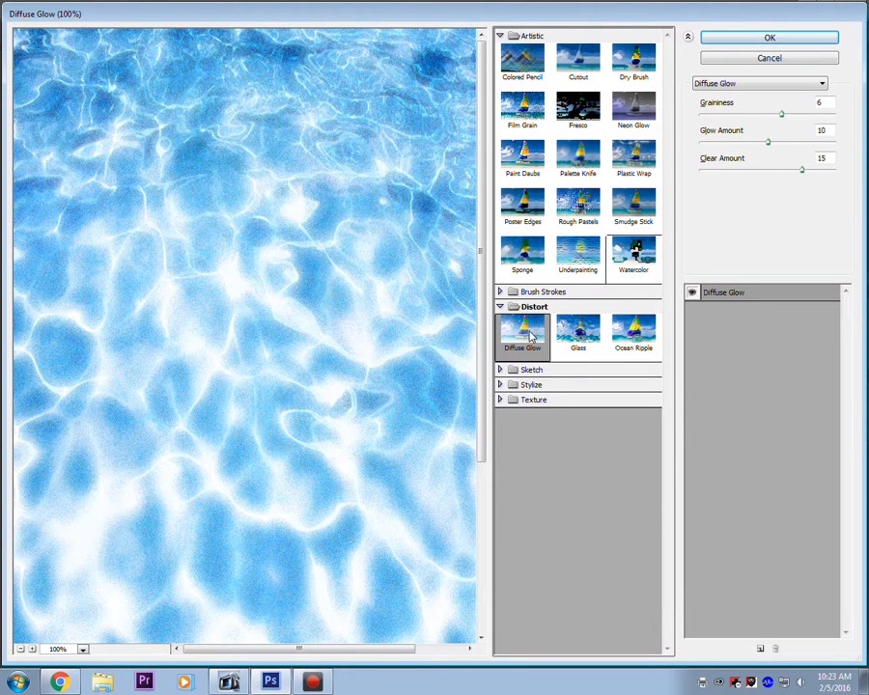
click(633, 254)
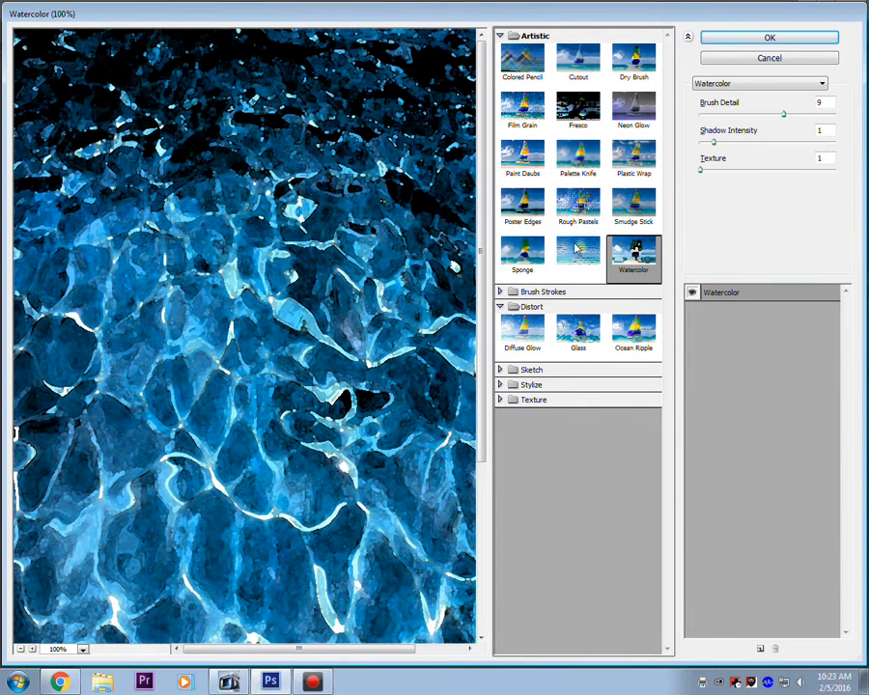
click(499, 308)
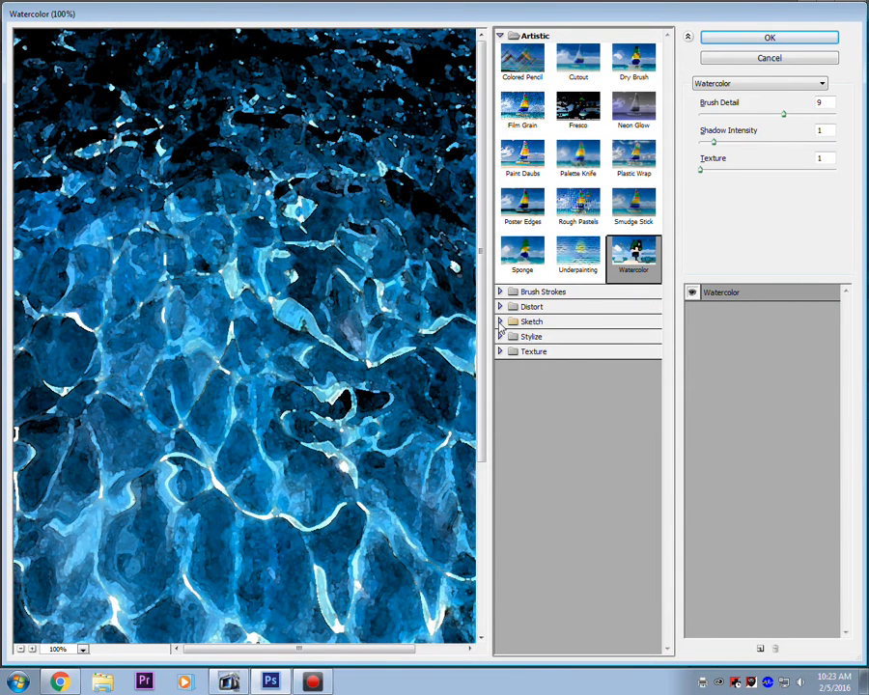
click(500, 322)
click(500, 322)
click(499, 352)
click(499, 353)
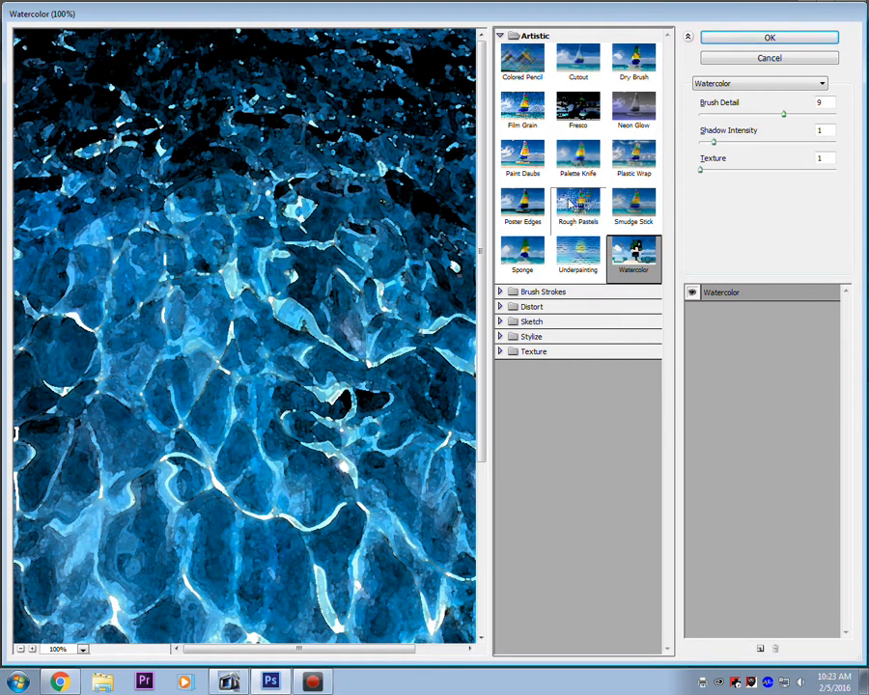
Step: Apply the Poster Edges filter to the water background with edge thickness 0, edge intensity 1 and posterization 1
click(522, 109)
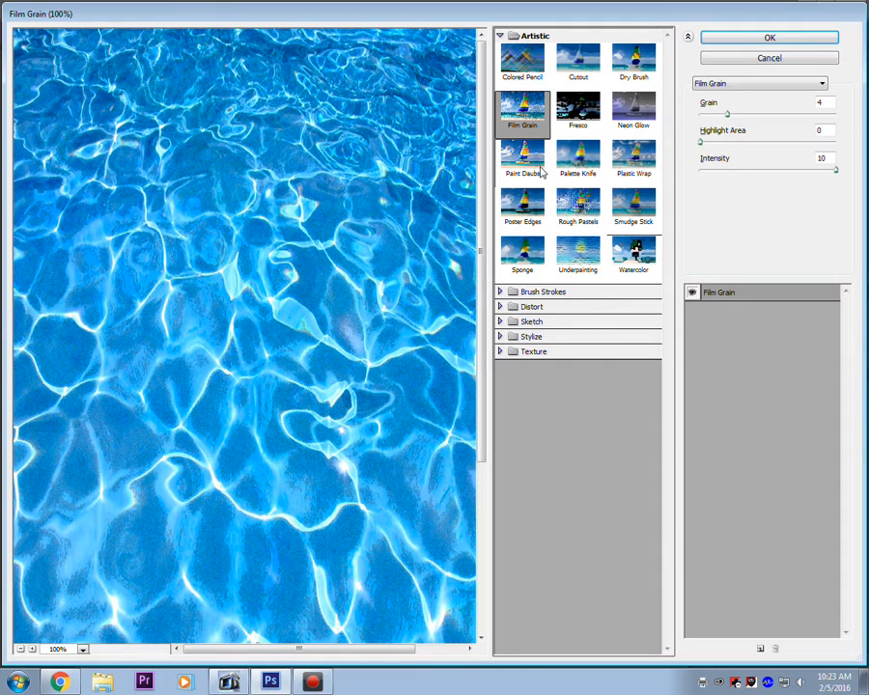
click(527, 210)
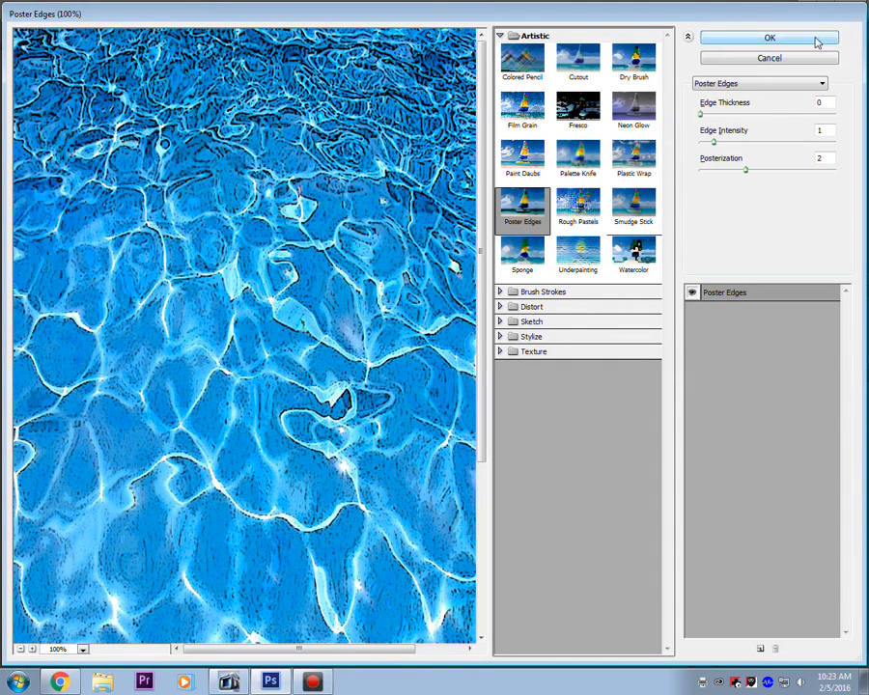
drag(746, 174, 717, 176)
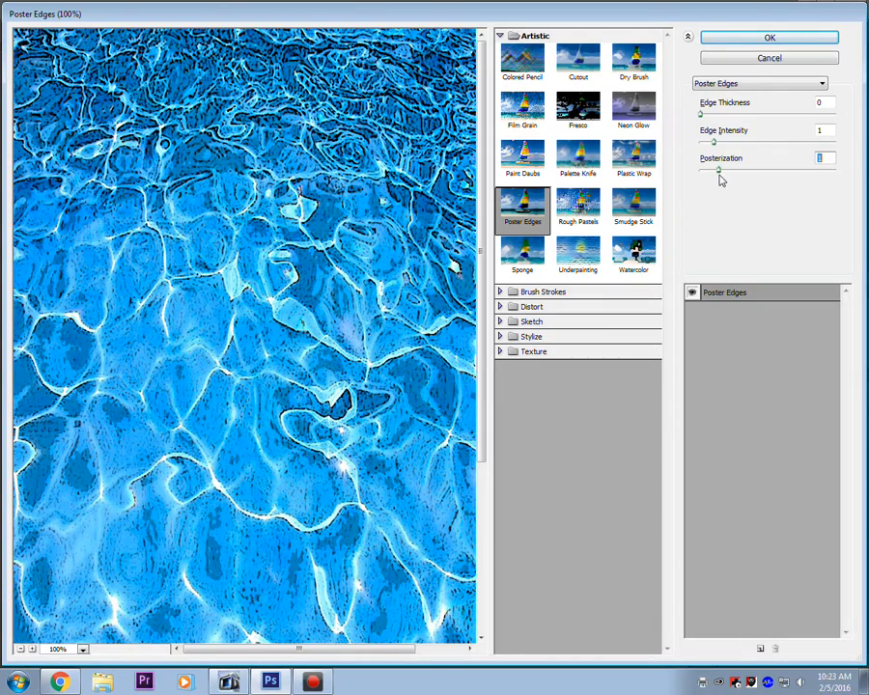
click(774, 39)
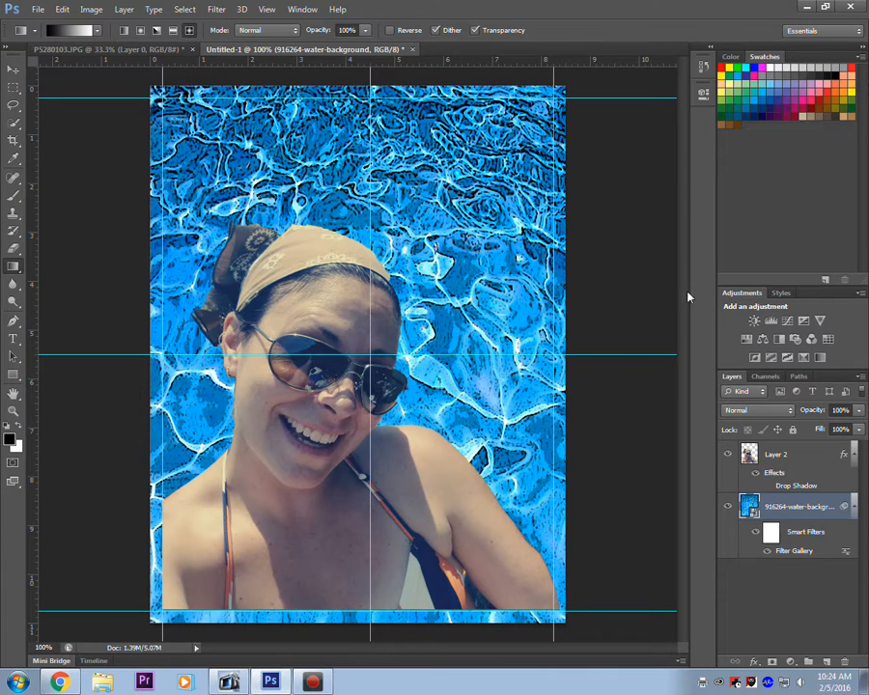
Step: Reapply the last used Poster Edges filter to the portrait on Layer 2
click(792, 451)
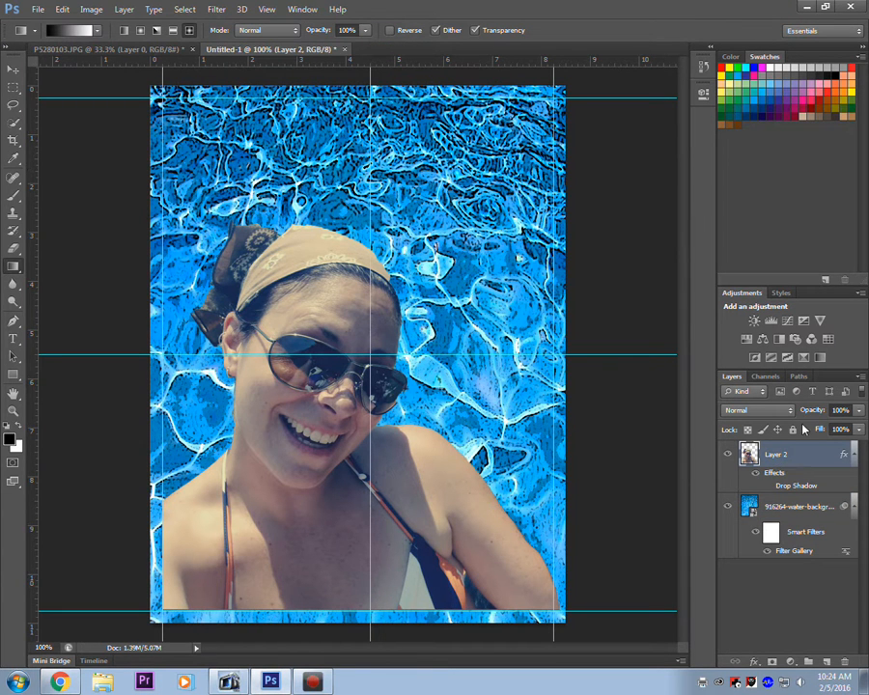
click(216, 9)
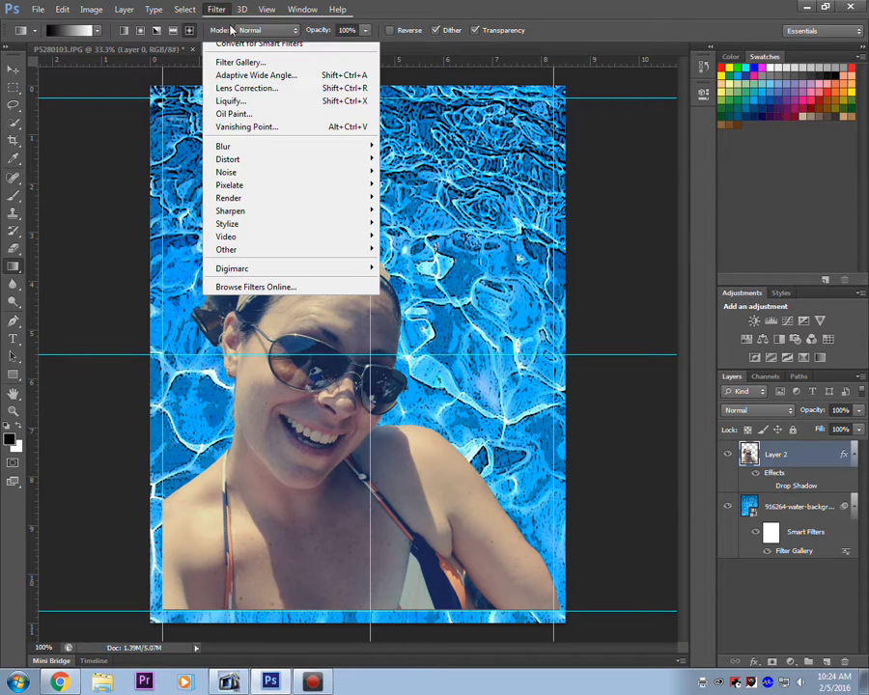
click(232, 25)
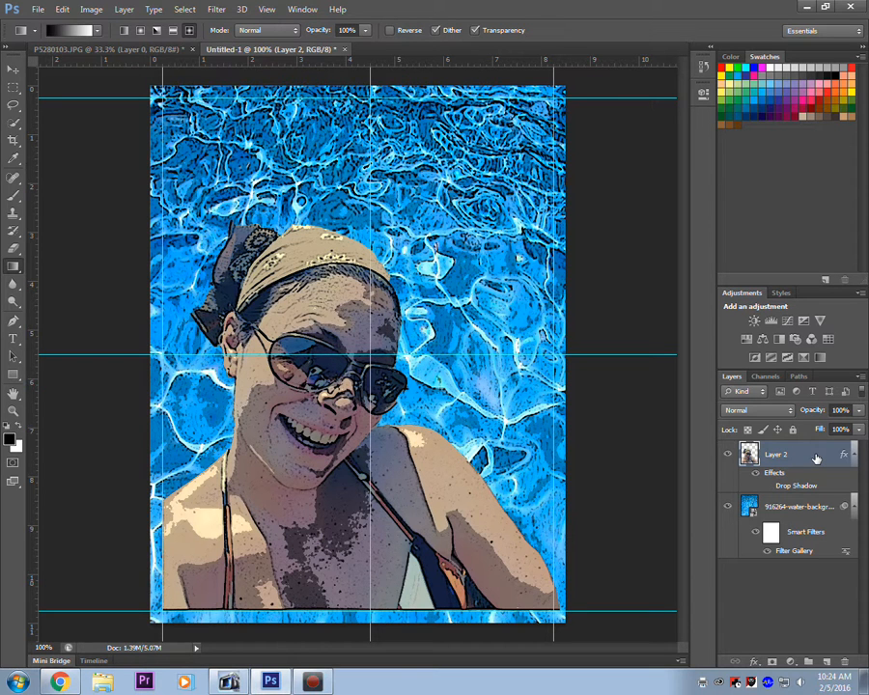
Step: Undo the Poster Edges filters on both the portrait and the water background
shift+click(754, 512)
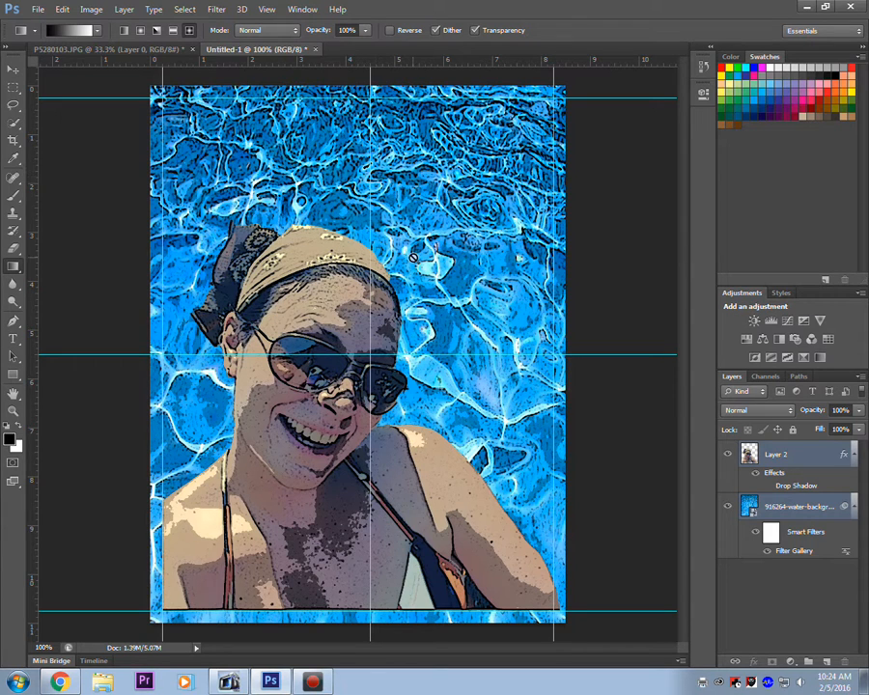
click(784, 608)
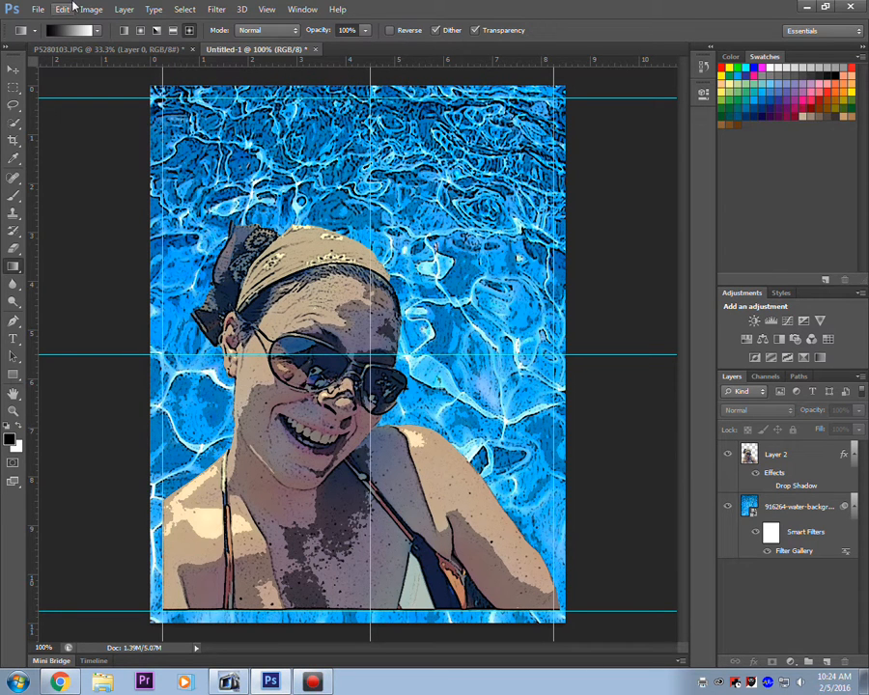
key(ctrl+alt+z)
key(ctrl+alt+z)
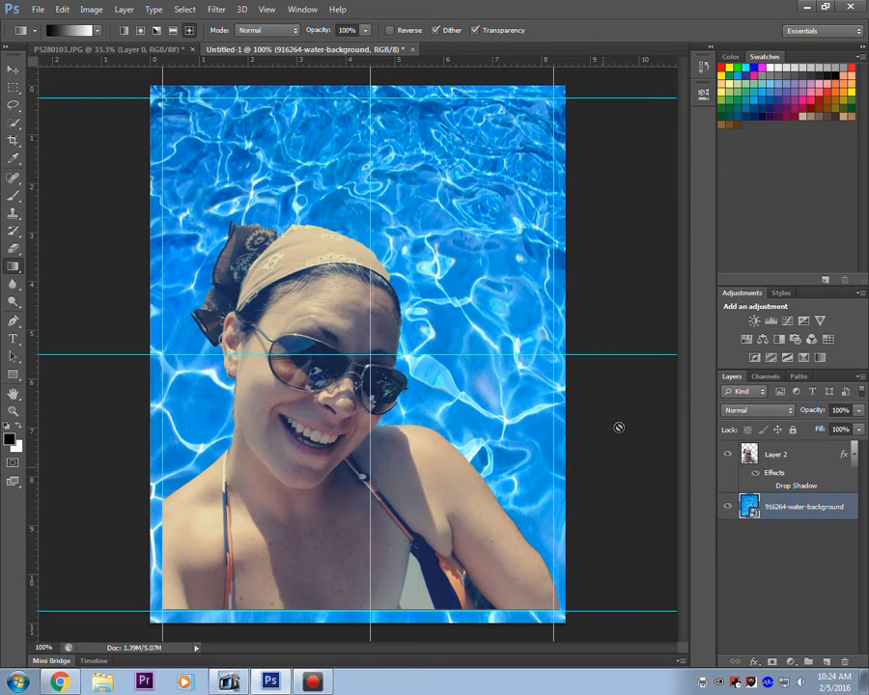
Step: Merge the portrait Layer 2 and the water background layer into one layer
shift+click(801, 458)
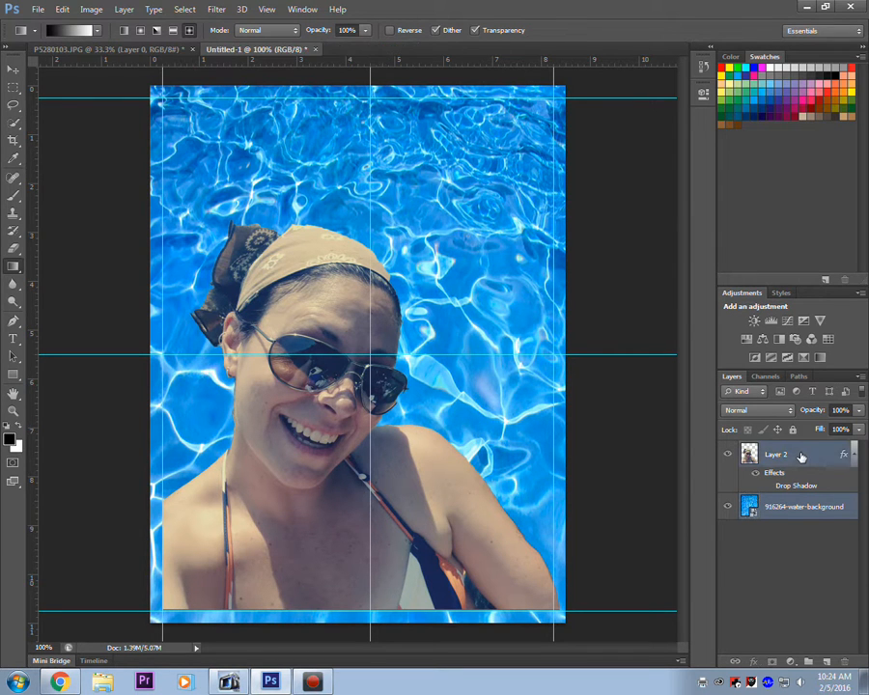
right_click(818, 465)
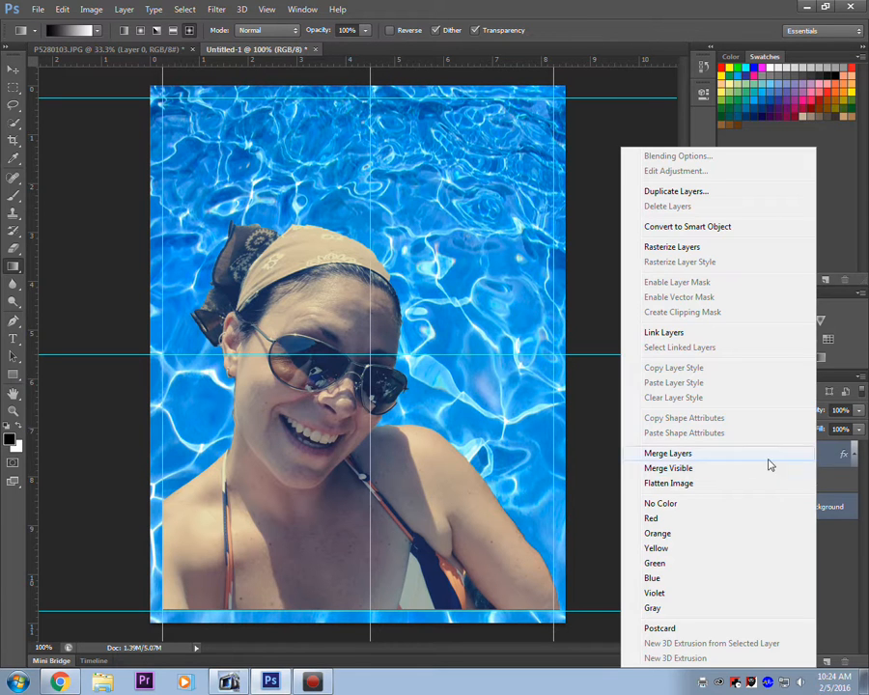
click(703, 461)
right_click(764, 461)
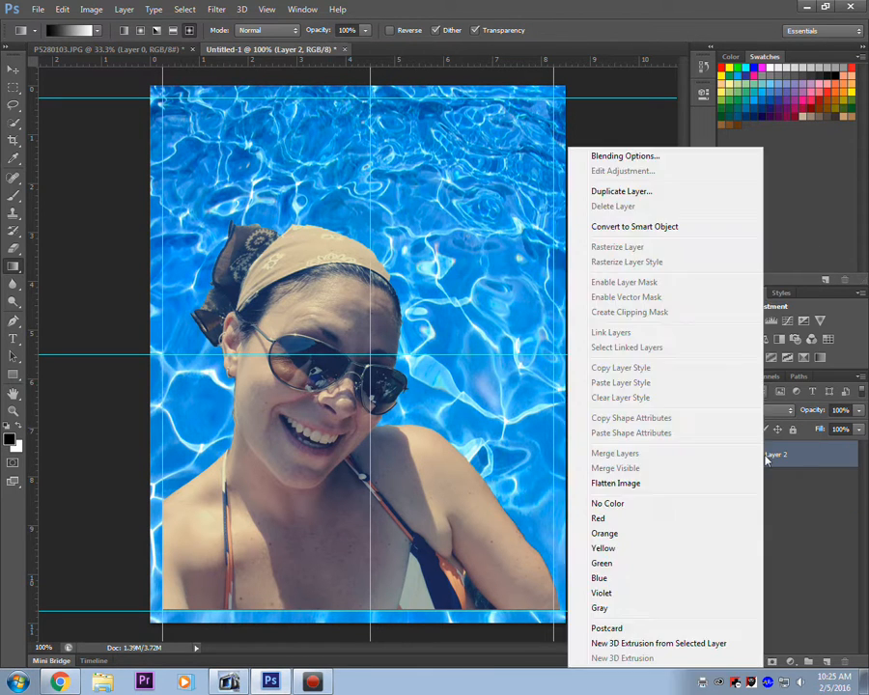
click(817, 525)
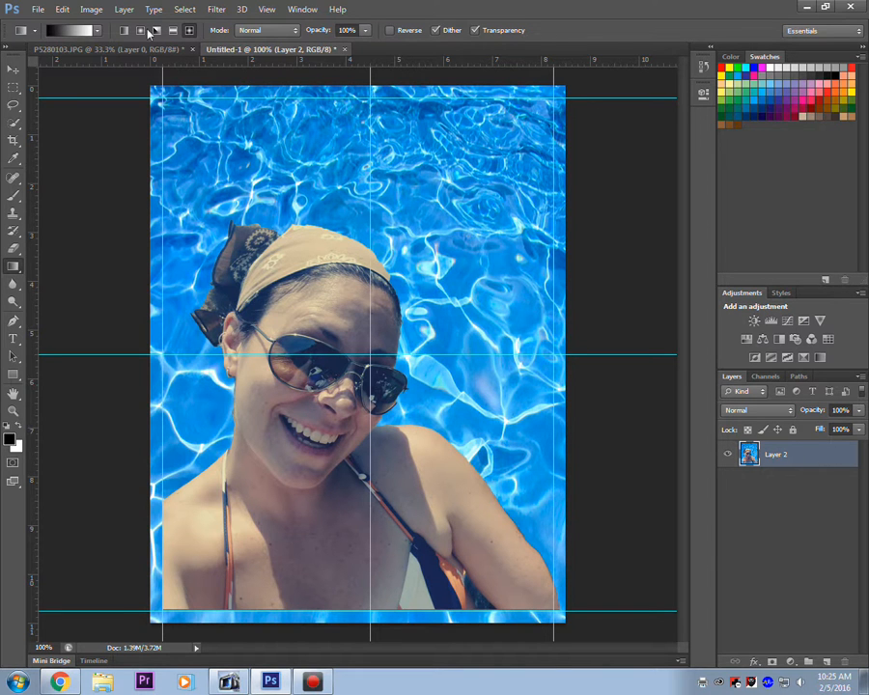
Step: Try a Photo Filter adjustment on the merged Layer 2 using Warming Filter (85) at 55% density
click(92, 9)
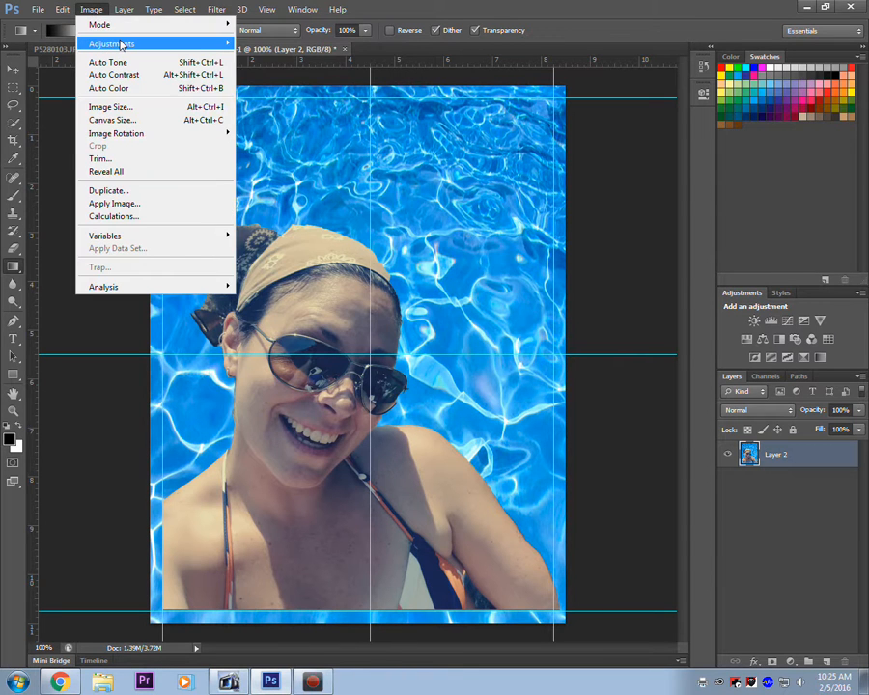
mouse_move(122, 44)
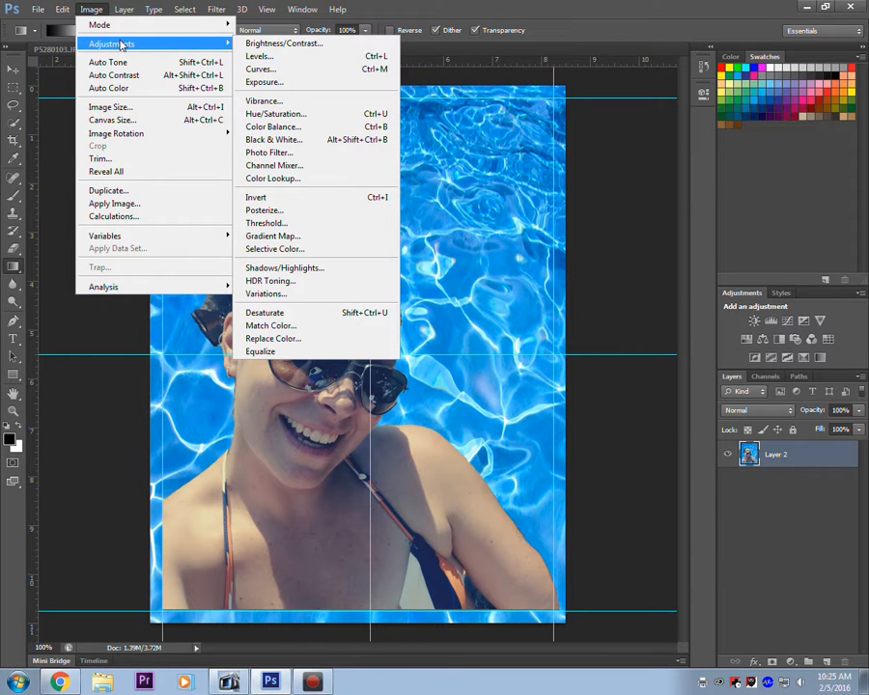
click(270, 152)
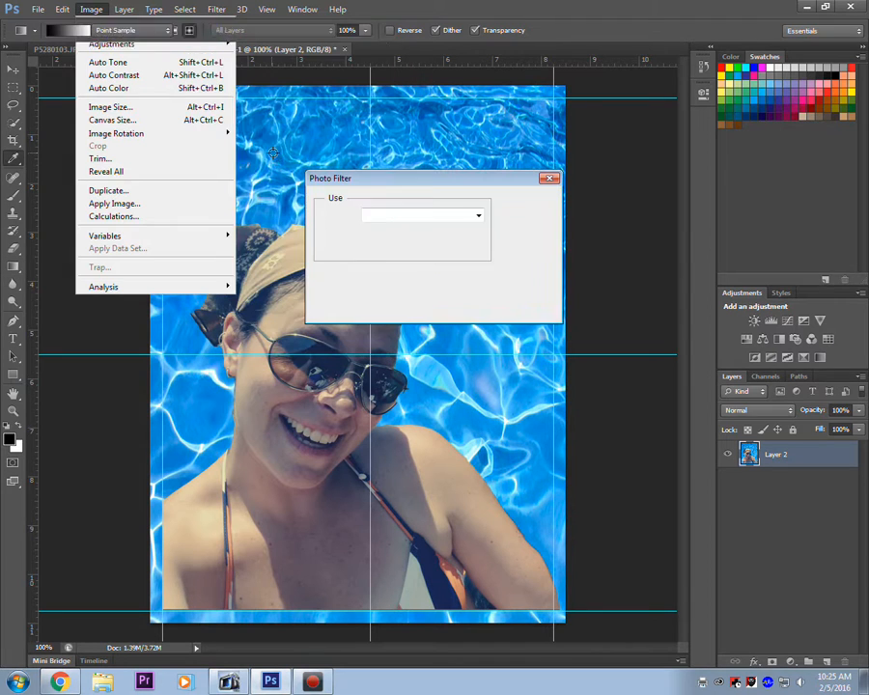
drag(459, 180, 637, 95)
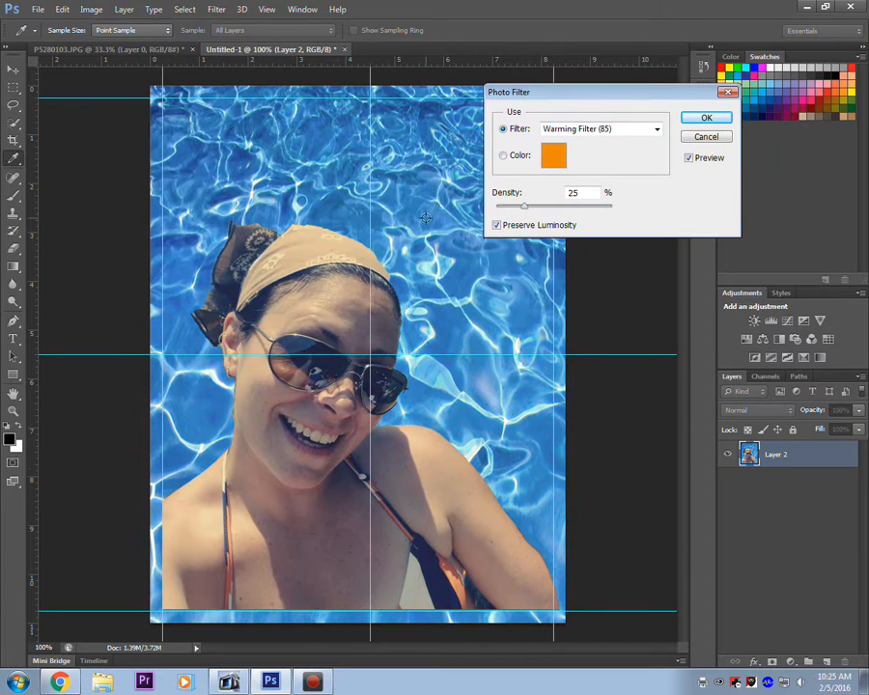
drag(523, 206, 560, 211)
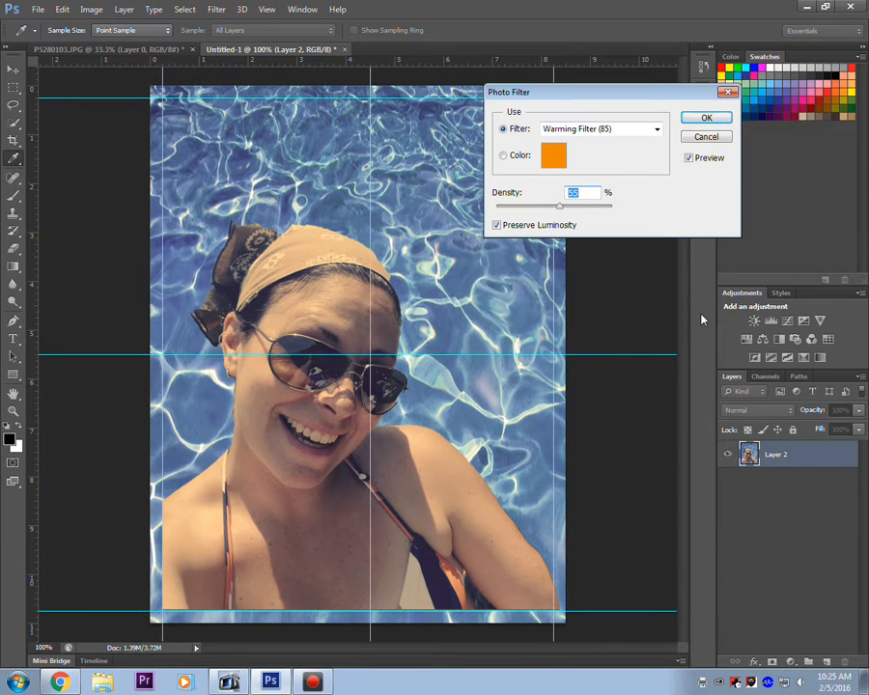
Step: Try Cooling Filter (80) at 25% density and Sepia at 9% density as the photo filter
click(657, 129)
click(628, 183)
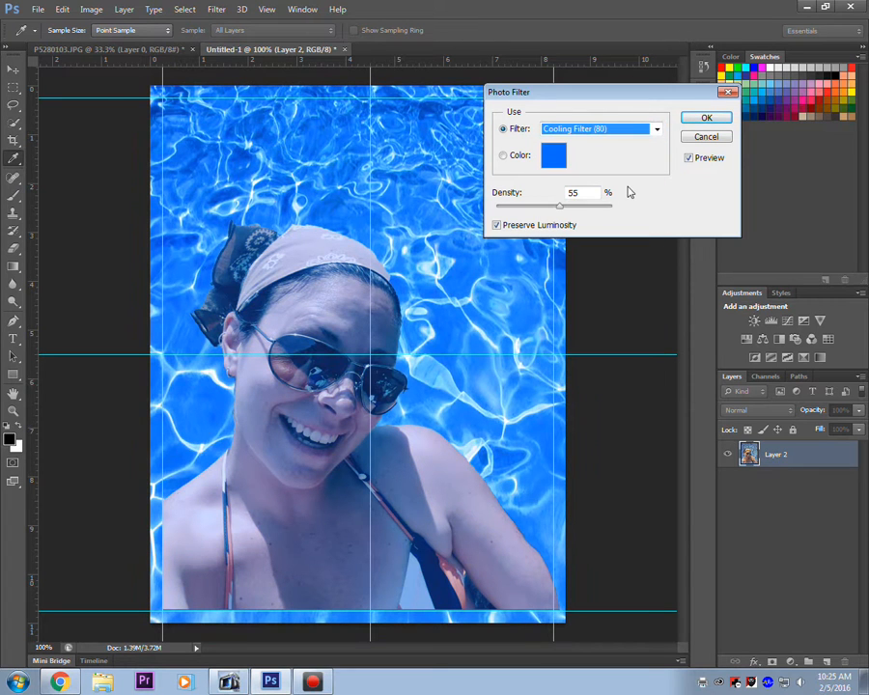
drag(560, 209, 524, 212)
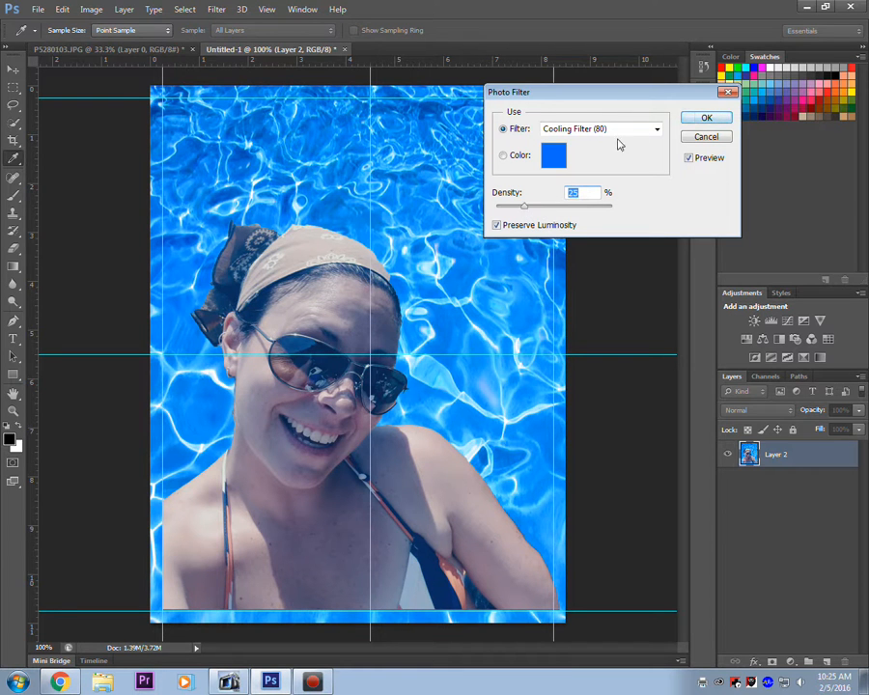
click(656, 130)
click(606, 326)
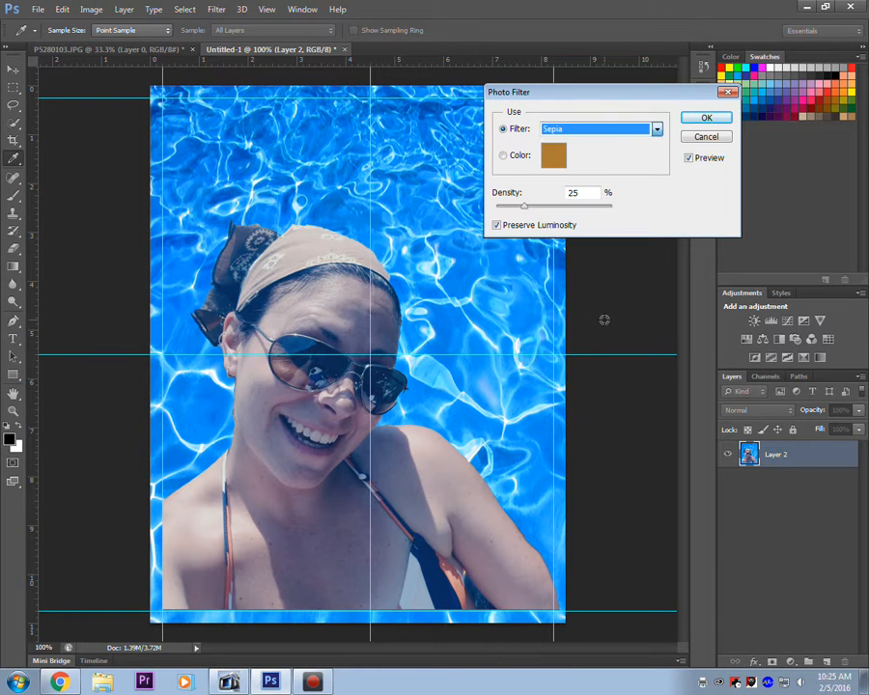
drag(526, 212, 505, 207)
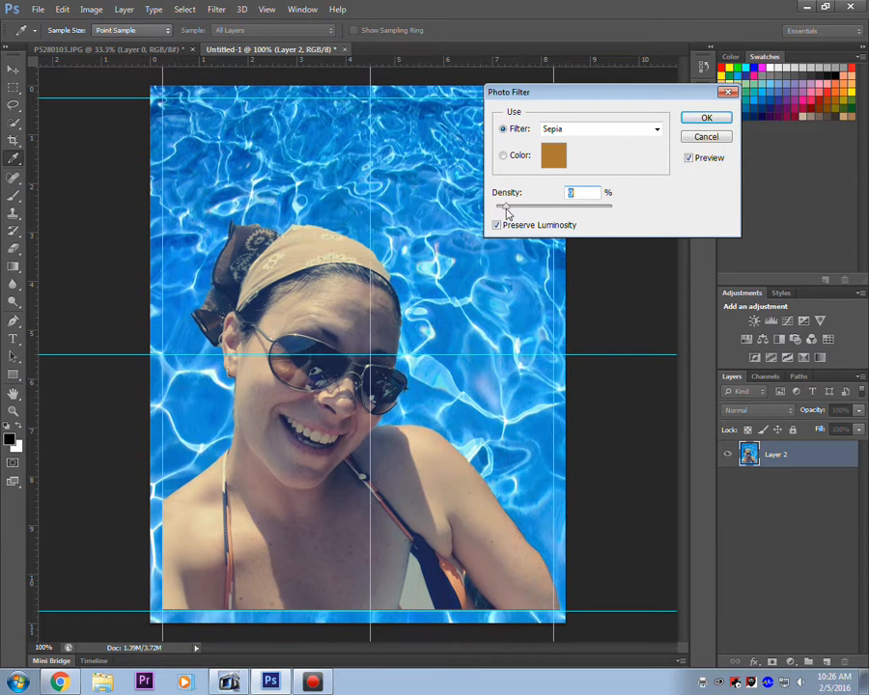
Step: Try the Deep Blue photo filter at 25% density and cancel the adjustment
click(658, 132)
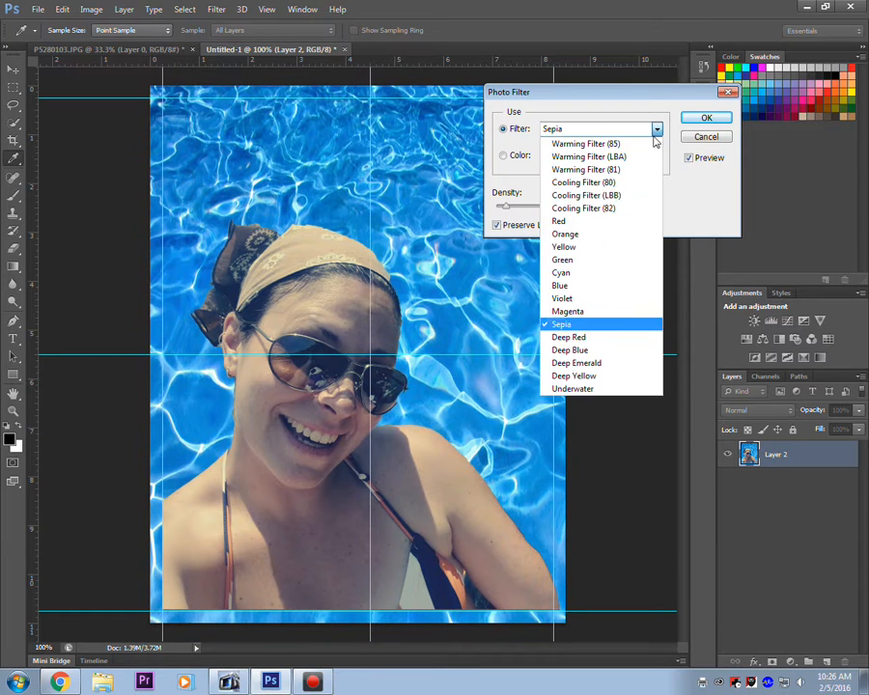
click(611, 352)
drag(504, 208, 524, 208)
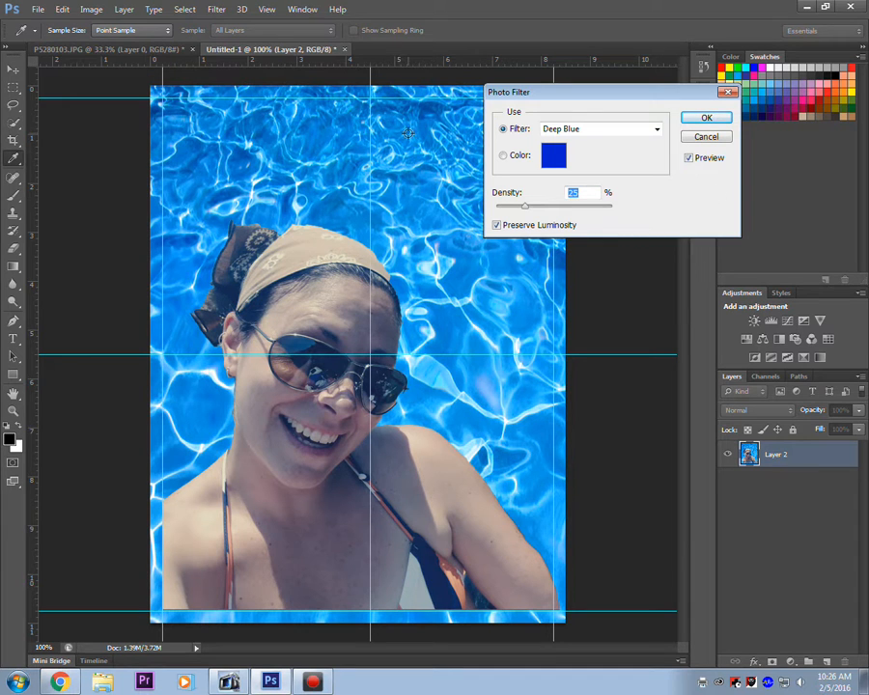
click(87, 10)
click(715, 140)
click(706, 138)
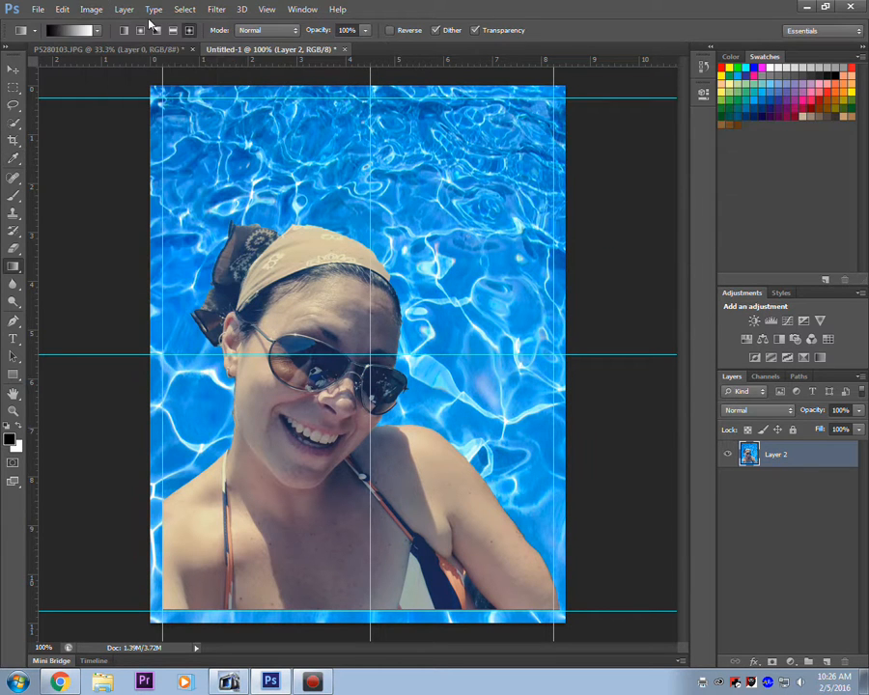
Step: Preview the Warming Filter (85) photo filter at 25% density on Layer 2 and cancel it
click(91, 9)
mouse_move(107, 50)
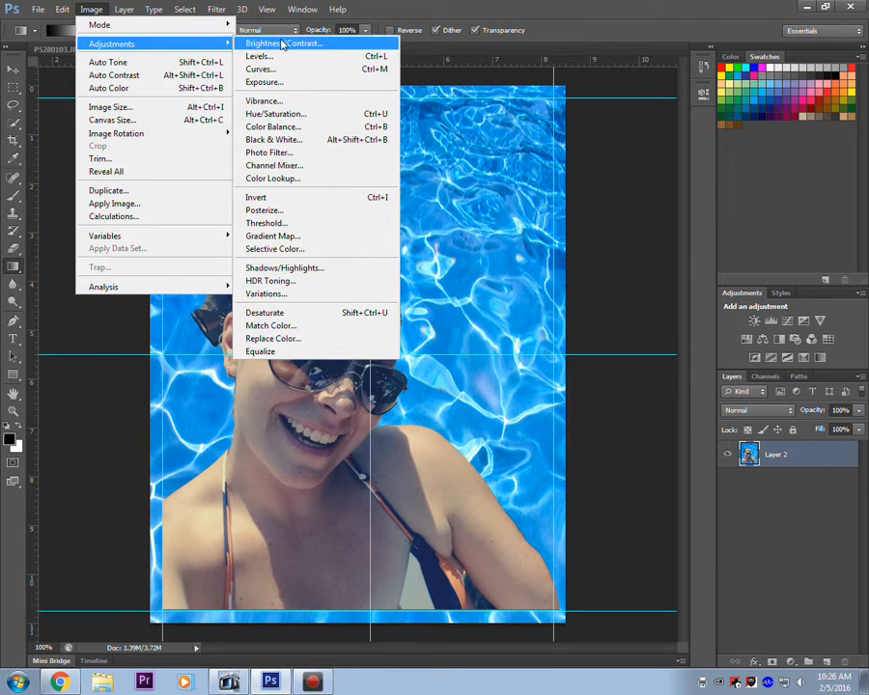
click(309, 150)
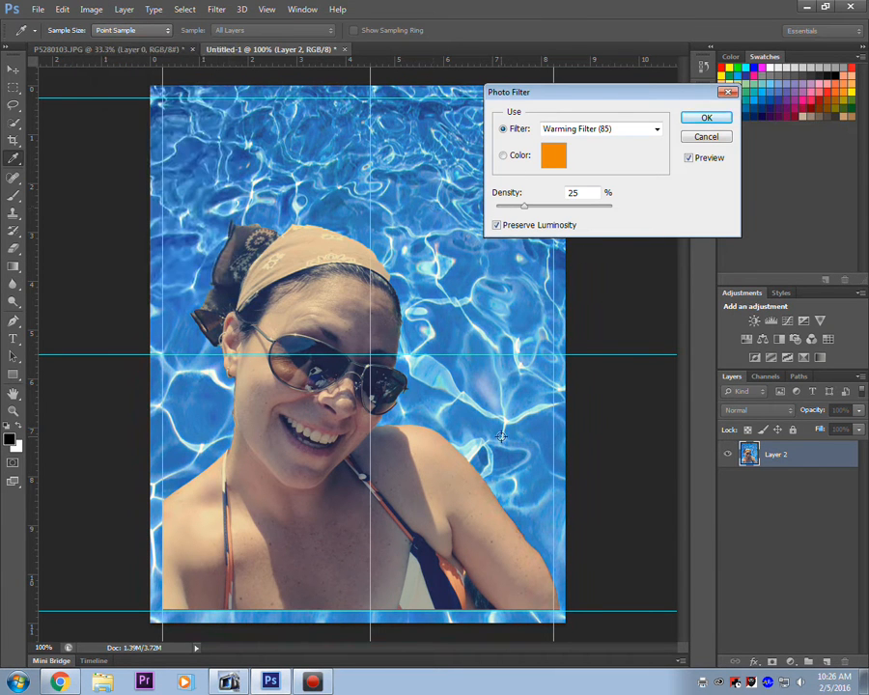
click(710, 137)
key(g)
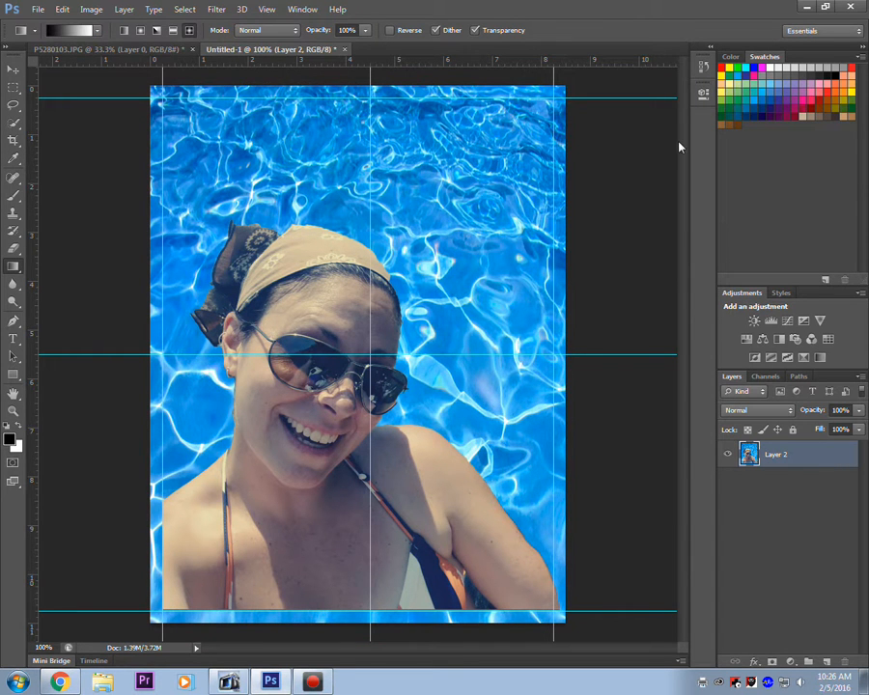